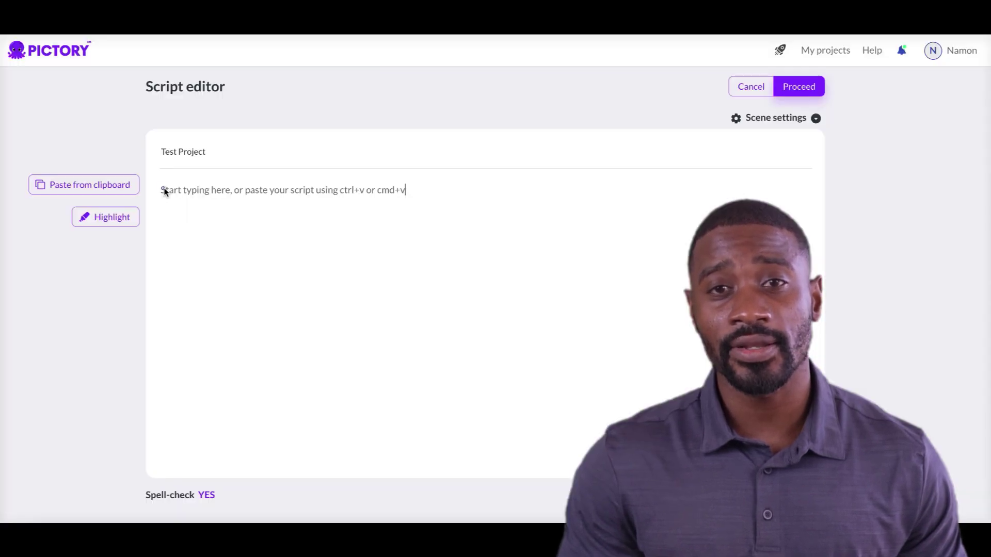
# - Paste the thirteen-line house-plant care script into the empty Test Project script editor
pyautogui.click(164, 190)
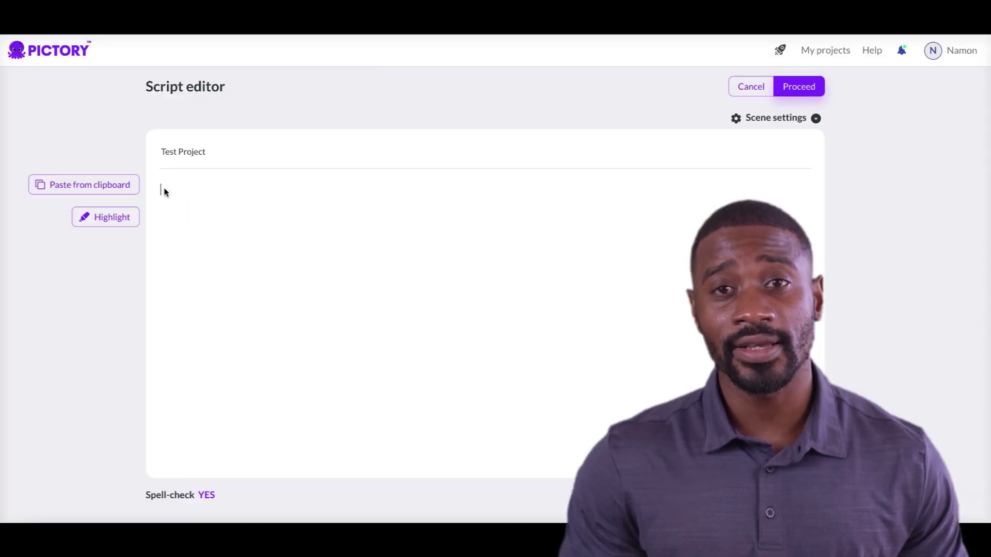
pyautogui.write("House plants are a great way to add some natural beauty to your living space, but they do require a bit of care to thrive. Here are a few tips on how to take care of your house plants: First, make sure your plant is in a pot with good drainage. This will prevent the roots from sitting in water and becoming waterlogged, which can lead to root rot. Next, find out what type of light your plant prefers. Some plants need bright, direct sunlight, while others do better in indirect or low light conditions. Place your plant in a location that suits its light requirements. Water your plant regularly, but don't overwater it. Most plants prefer to dry out a bit between waterings. Stick your finger into the soil to see if it feels dry before watering.")
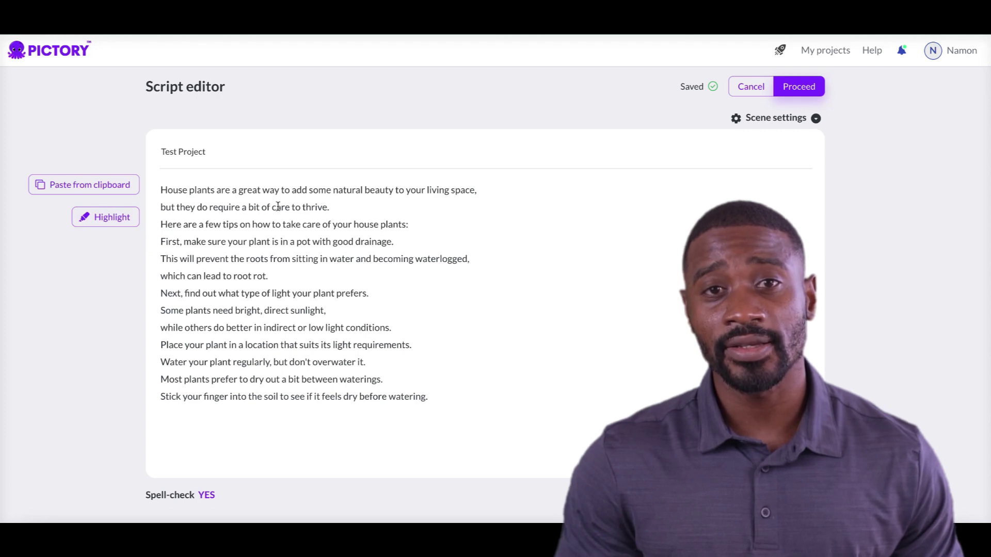
# - Highlight 'House plants' in lines 1 and 3 and 'plant is in a pot'
pyautogui.moveTo(162, 187); pyautogui.dragTo(214, 190)
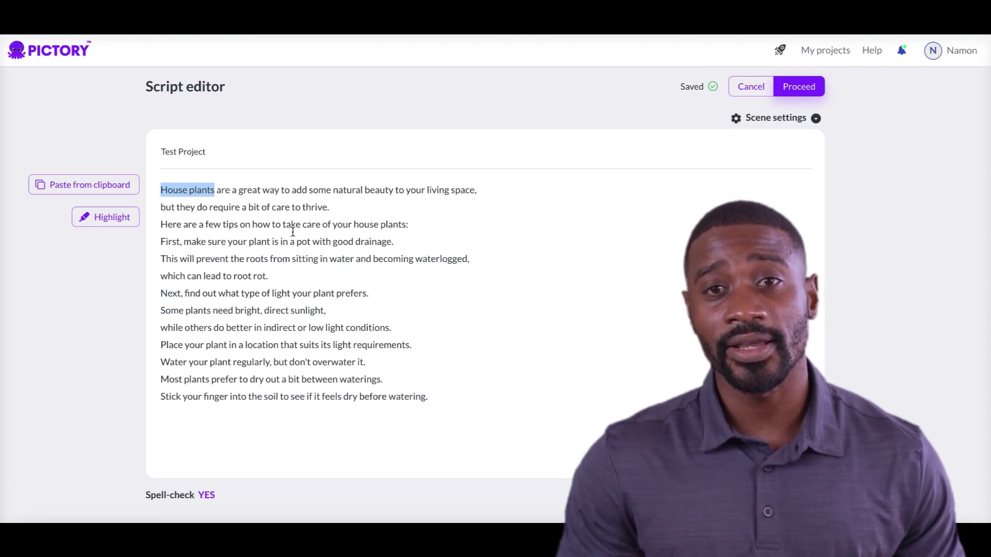
pyautogui.click(355, 224)
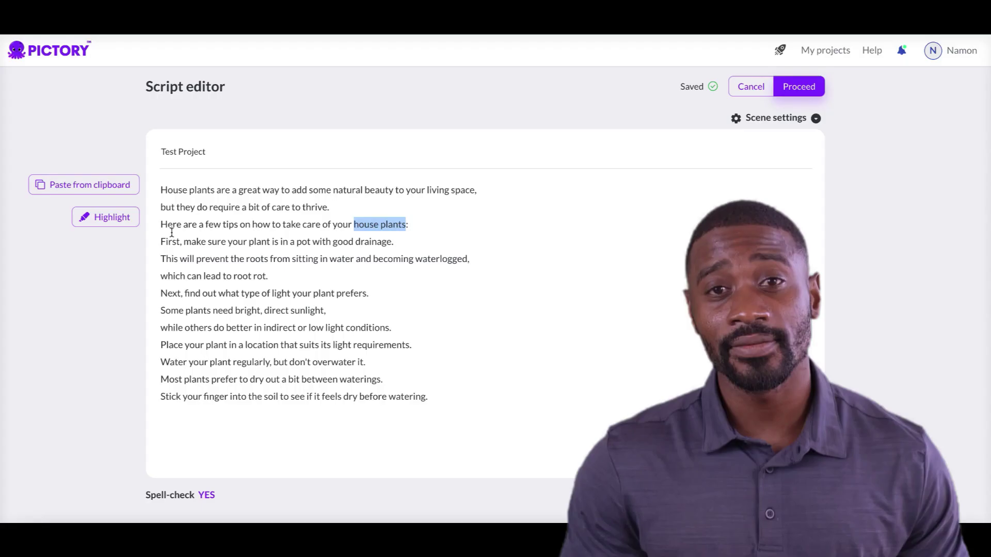
pyautogui.click(103, 217)
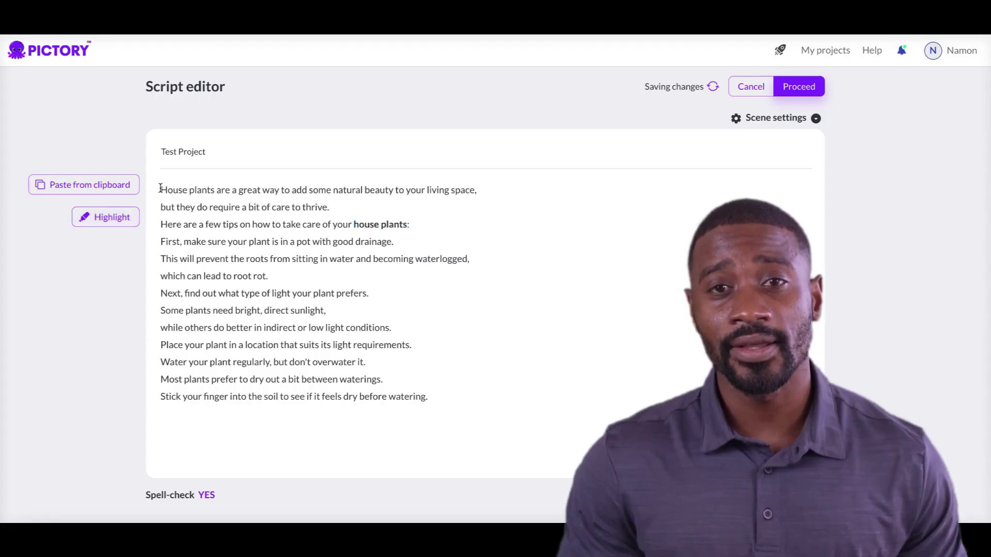
pyautogui.moveTo(163, 189); pyautogui.dragTo(214, 190)
pyautogui.click(115, 221)
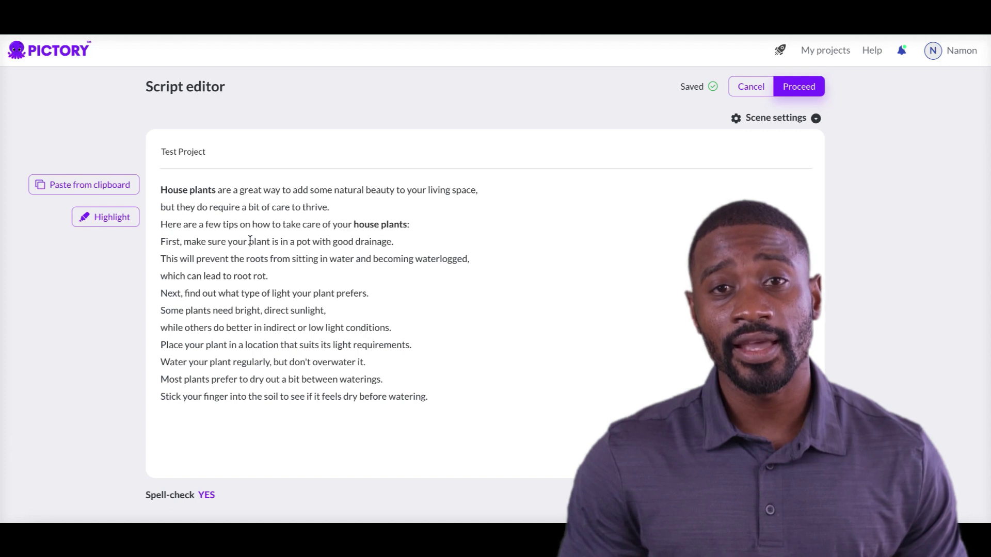
pyautogui.moveTo(249, 241); pyautogui.dragTo(310, 242)
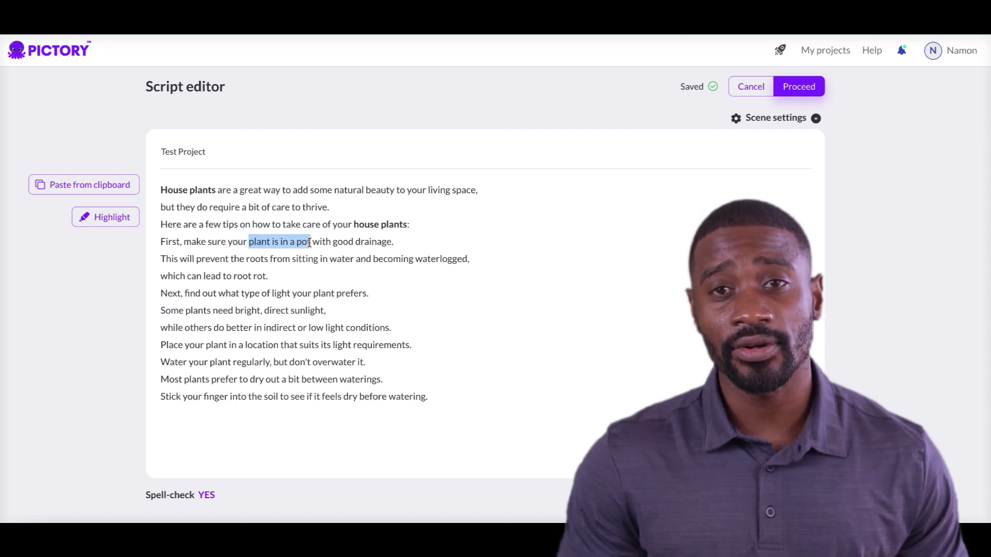
pyautogui.click(108, 219)
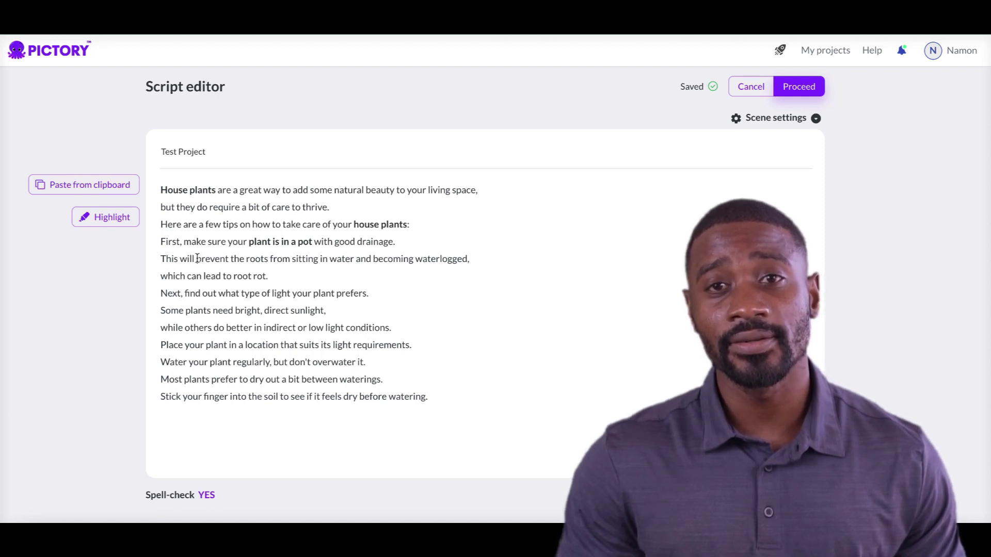
# - Highlight 'prevent the roots from sitting in water', 'root rot', 'require a bit of care to thrive' and 'type of light your plant prefers'
pyautogui.moveTo(198, 258); pyautogui.dragTo(353, 262)
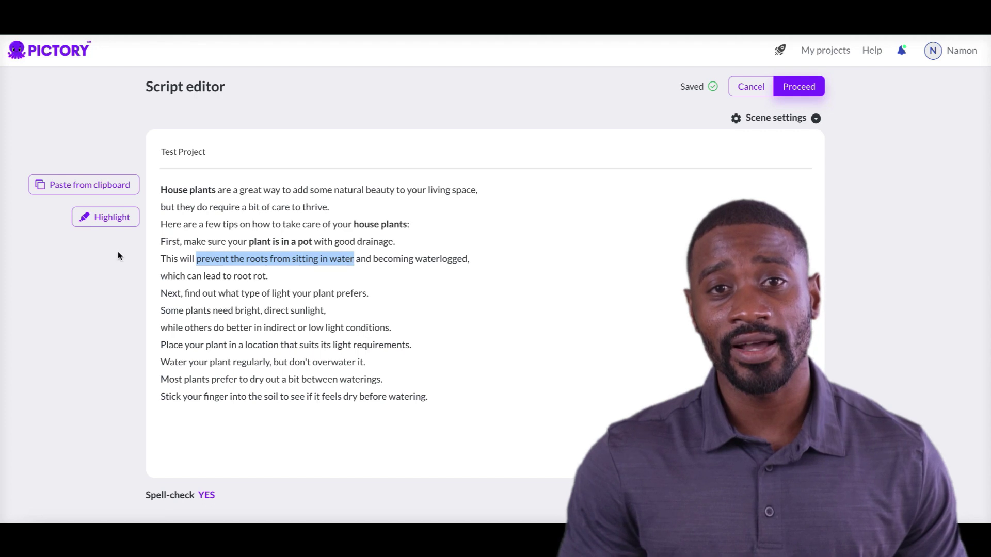
pyautogui.click(103, 218)
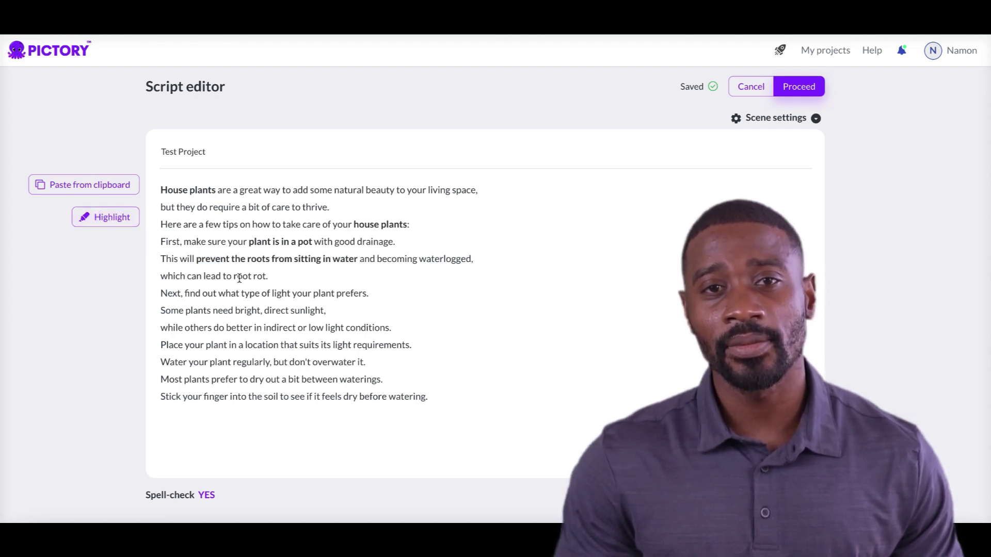
pyautogui.moveTo(234, 276); pyautogui.dragTo(265, 277)
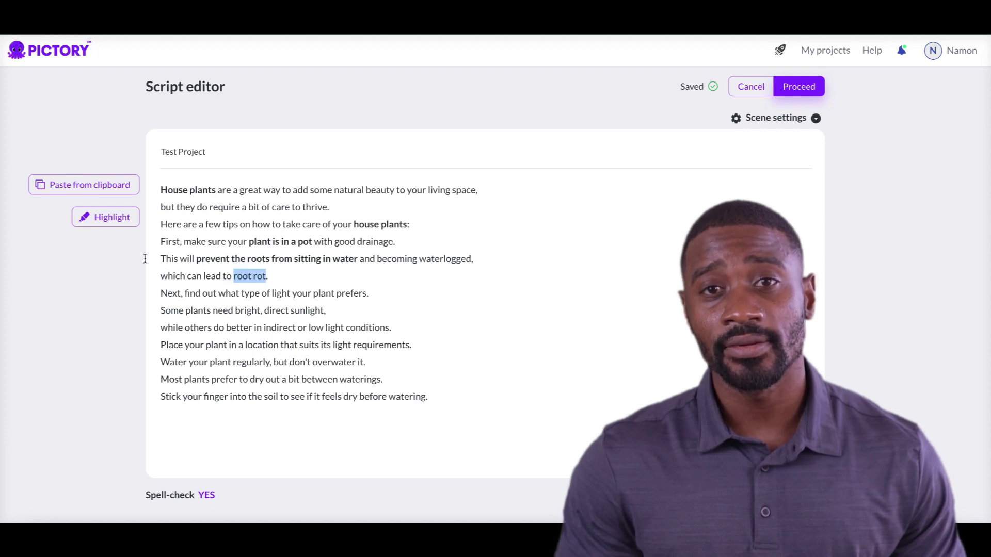
pyautogui.click(107, 217)
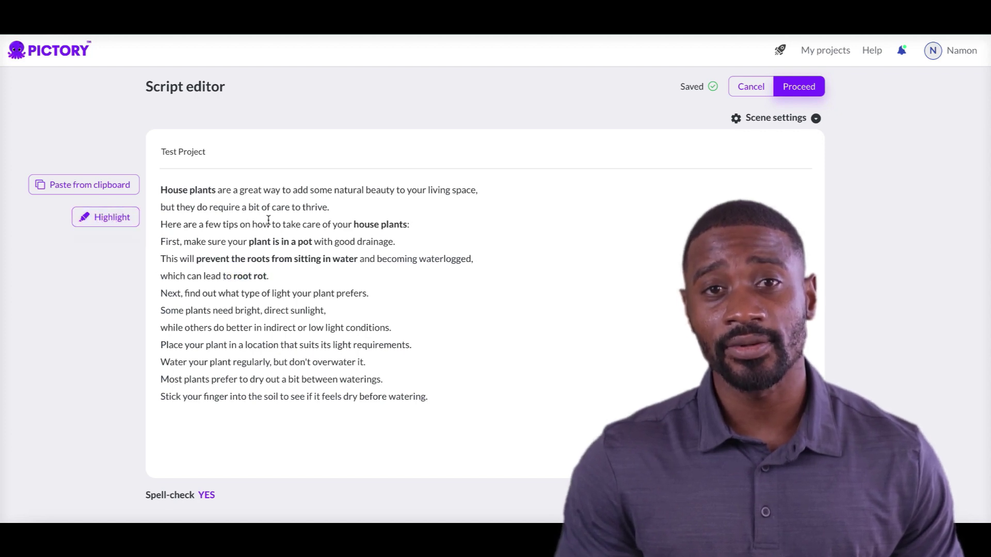
pyautogui.moveTo(213, 207); pyautogui.dragTo(326, 207)
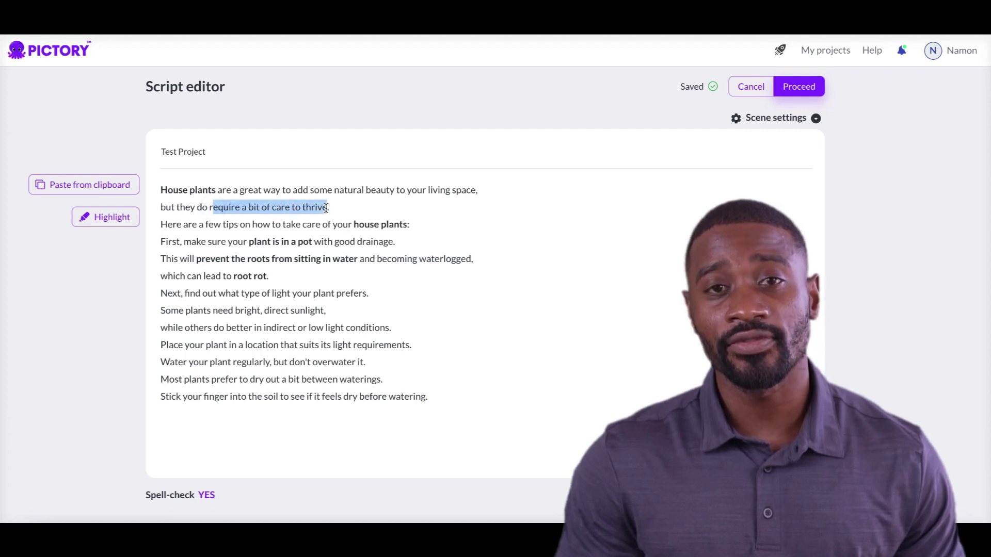
pyautogui.click(101, 217)
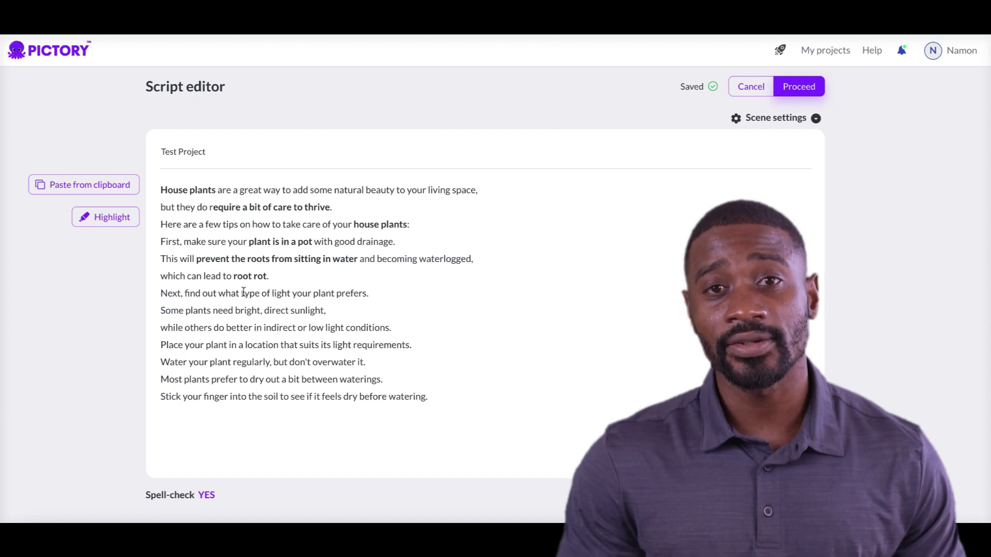
pyautogui.moveTo(241, 292); pyautogui.dragTo(368, 294)
pyautogui.click(93, 217)
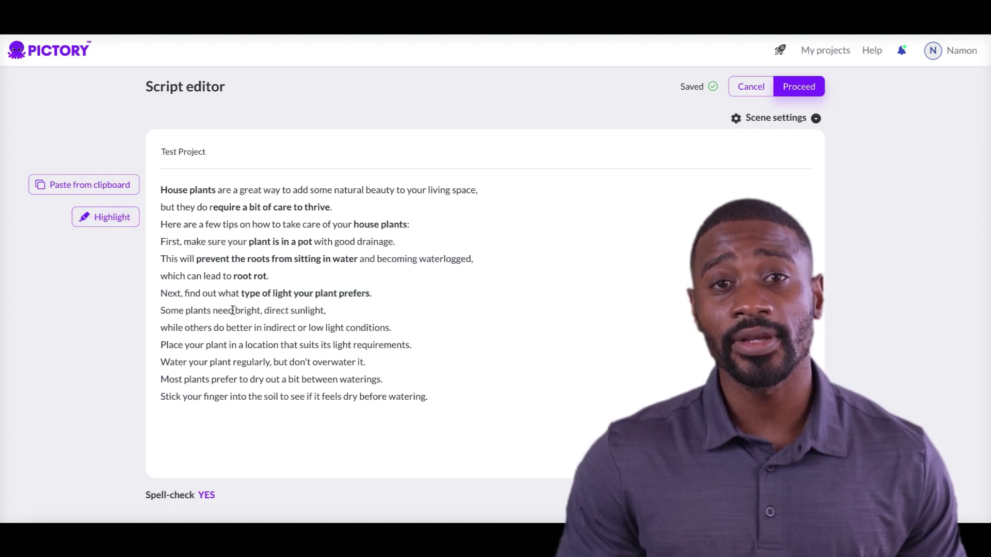
# - Highlight 'bright, direct sunlight', 'indirect or low light conditions' and 'plant in a location'
pyautogui.moveTo(235, 310); pyautogui.dragTo(325, 310)
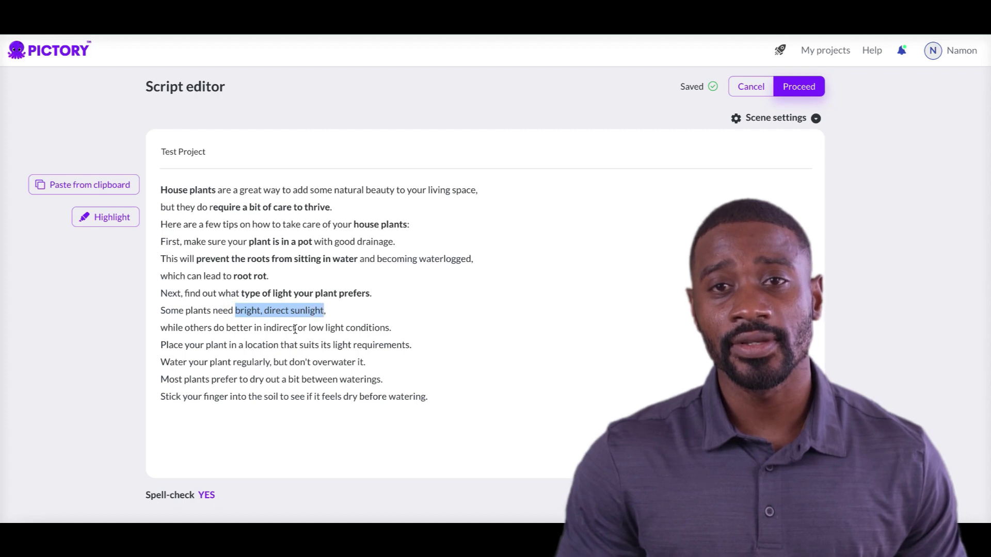
pyautogui.click(112, 225)
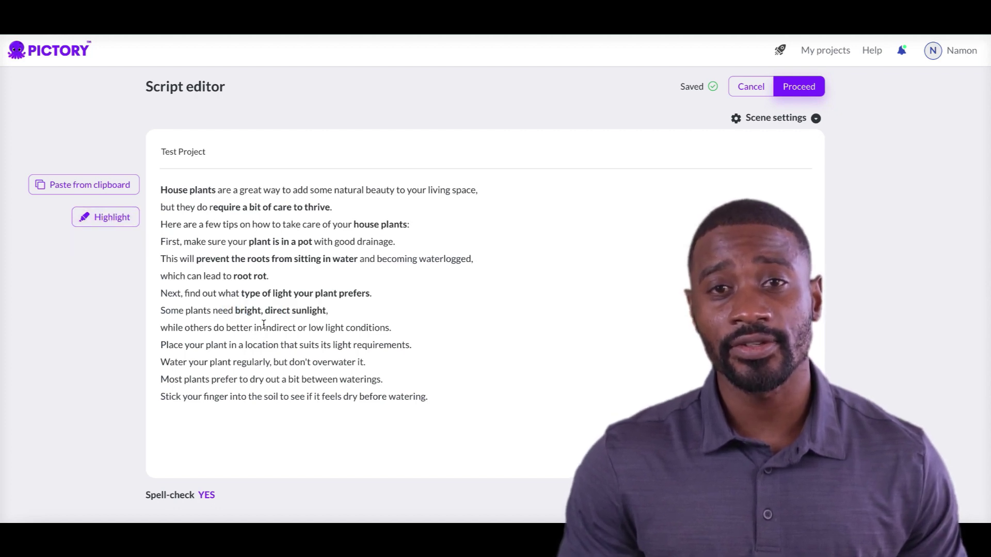
pyautogui.moveTo(262, 327); pyautogui.dragTo(392, 327)
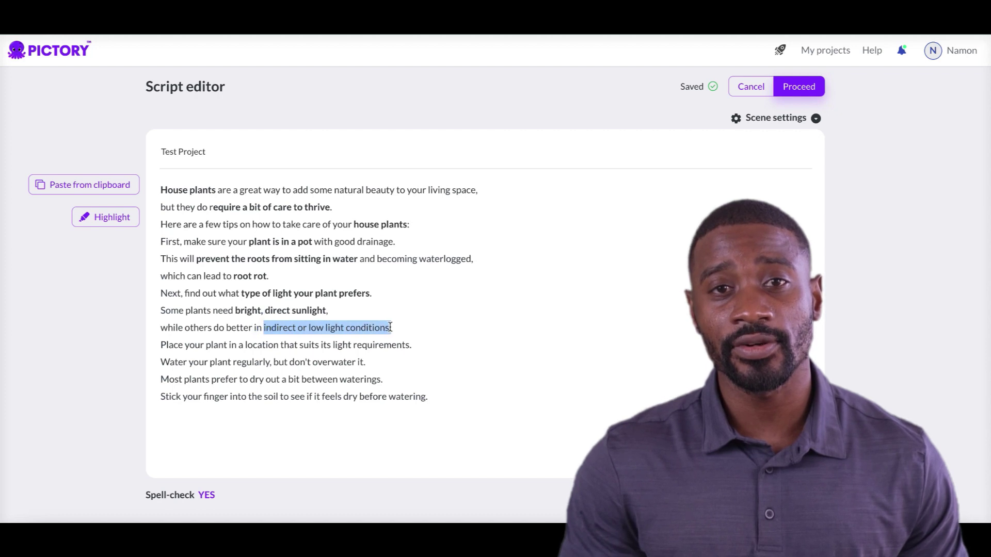
pyautogui.click(87, 218)
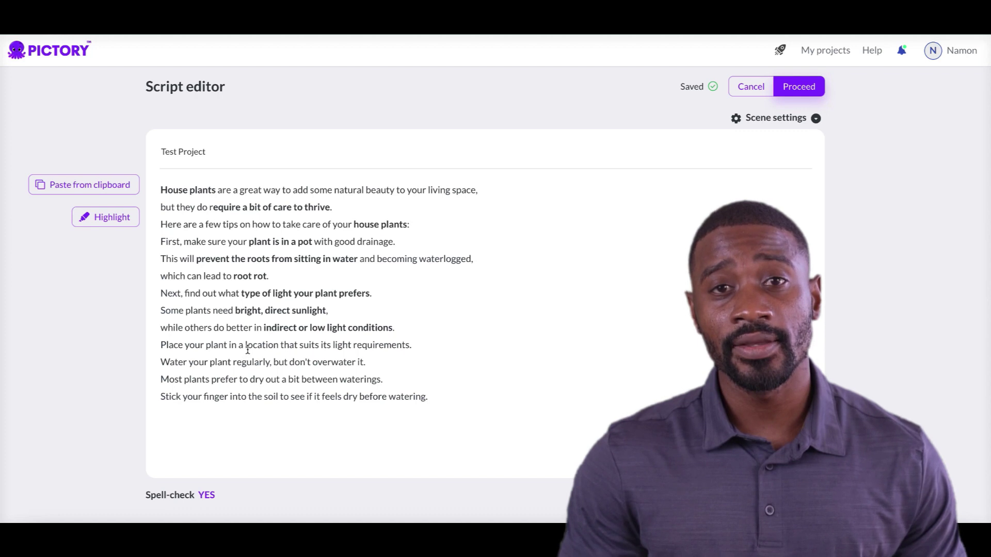
pyautogui.moveTo(206, 344); pyautogui.dragTo(278, 344)
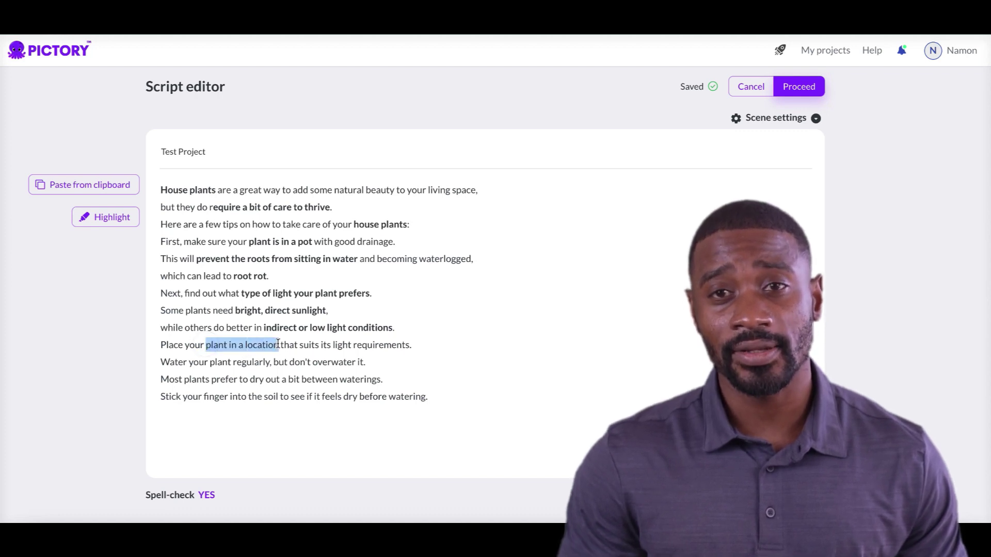
pyautogui.click(101, 217)
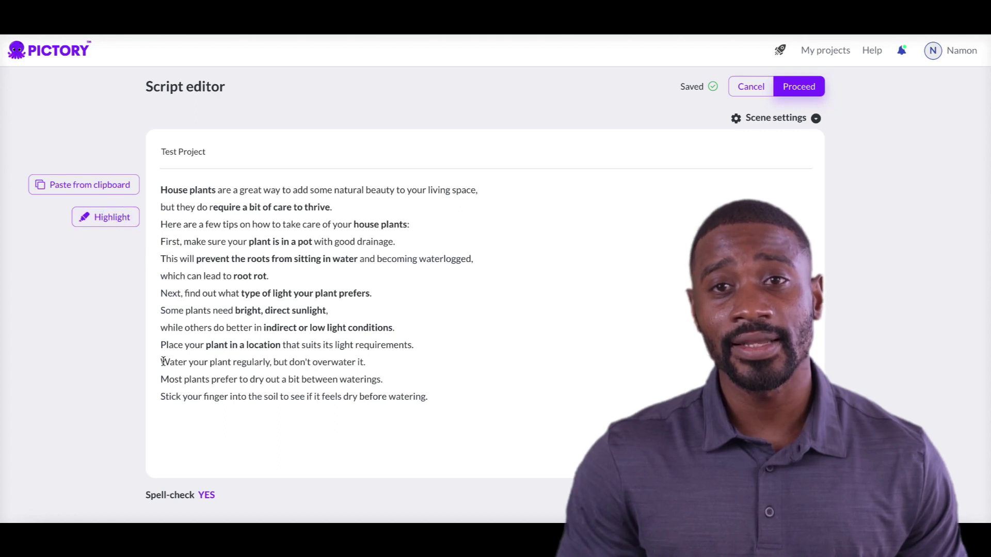
# - Highlight 'Water your plant regularly', 'plants prefer to dry out between waterings' and the finger-in-the-soil phrase, then proceed
pyautogui.moveTo(161, 361); pyautogui.dragTo(272, 362)
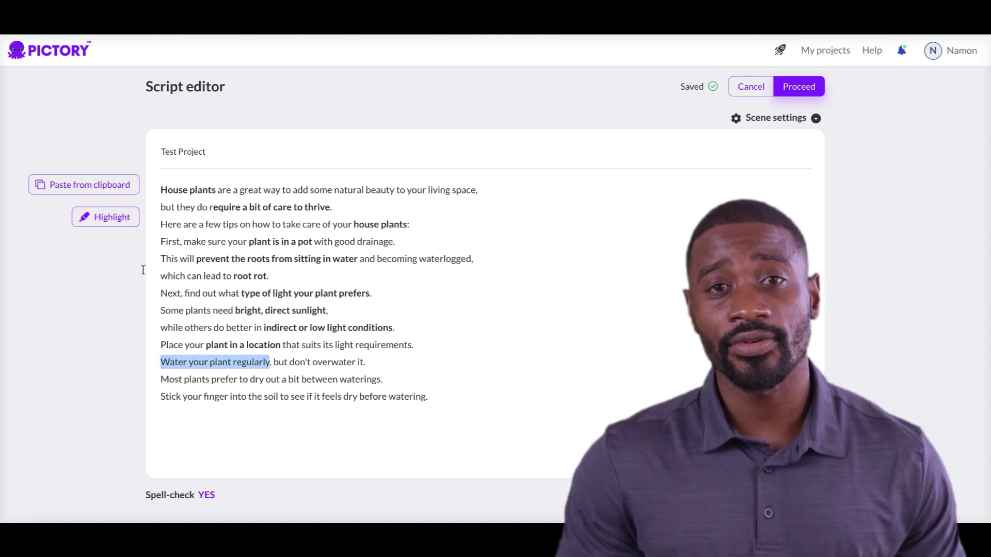
pyautogui.click(111, 217)
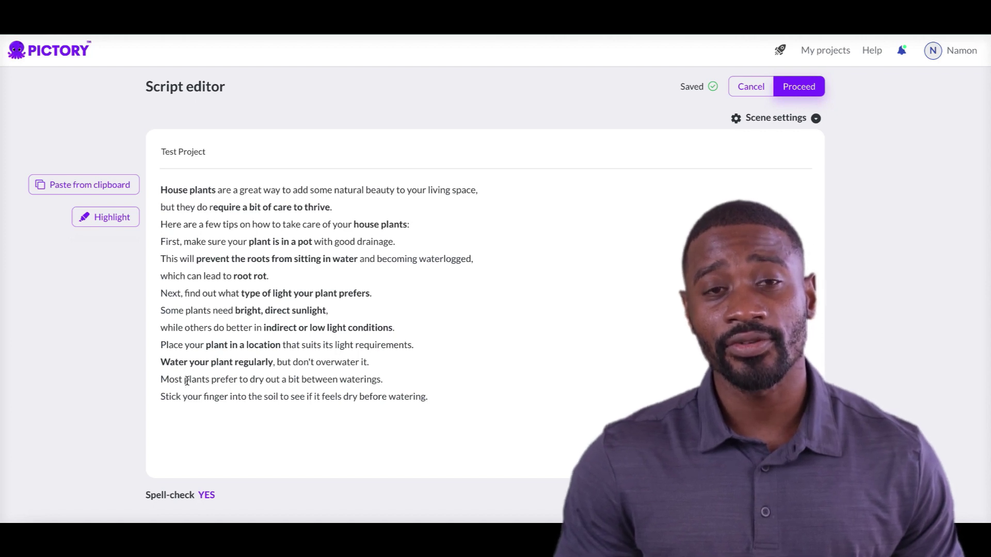
pyautogui.moveTo(186, 380); pyautogui.dragTo(381, 380)
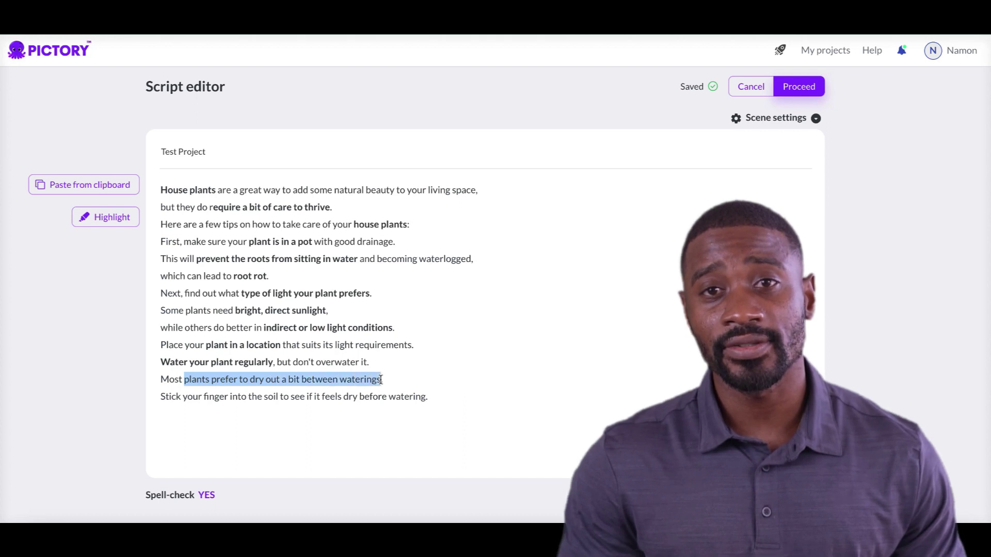
pyautogui.click(101, 217)
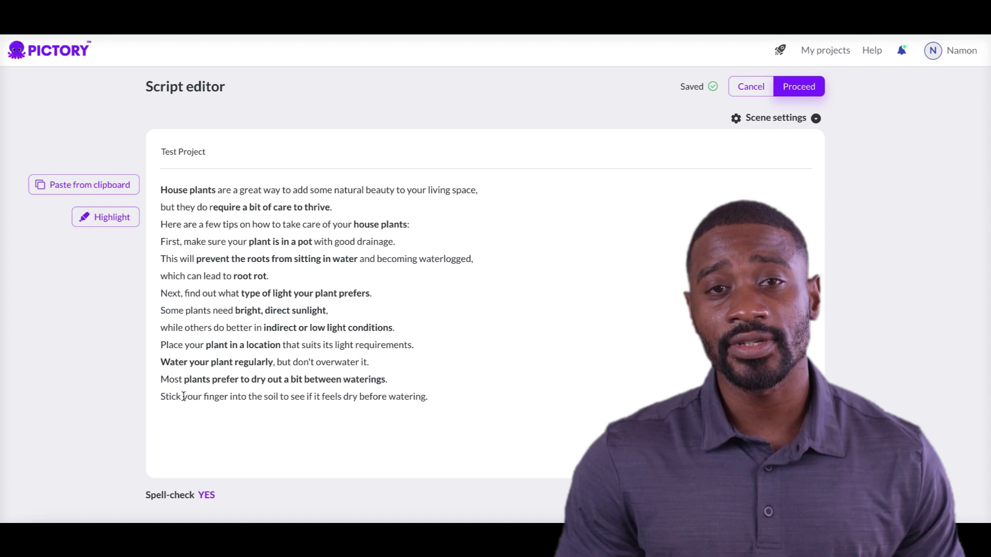
pyautogui.moveTo(162, 395); pyautogui.dragTo(356, 397)
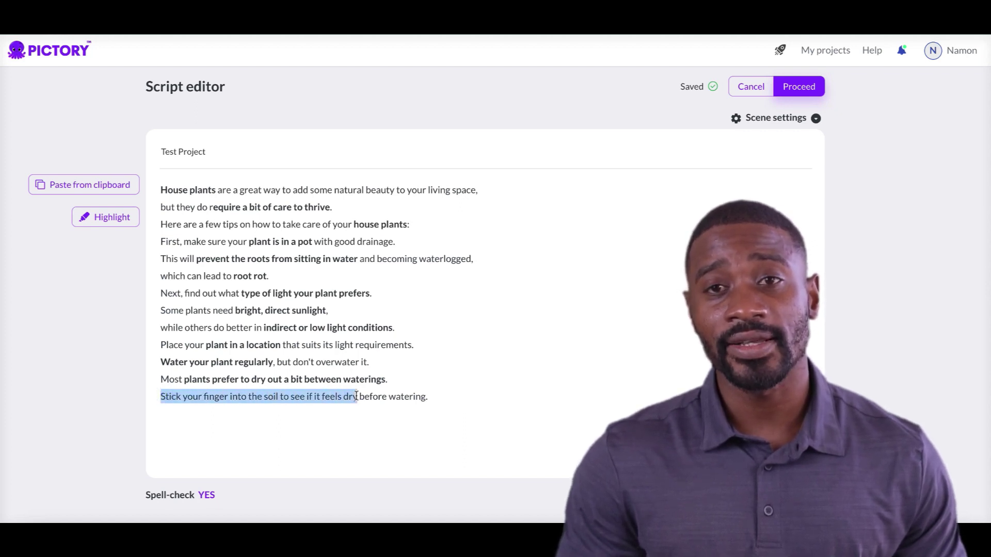
pyautogui.click(100, 218)
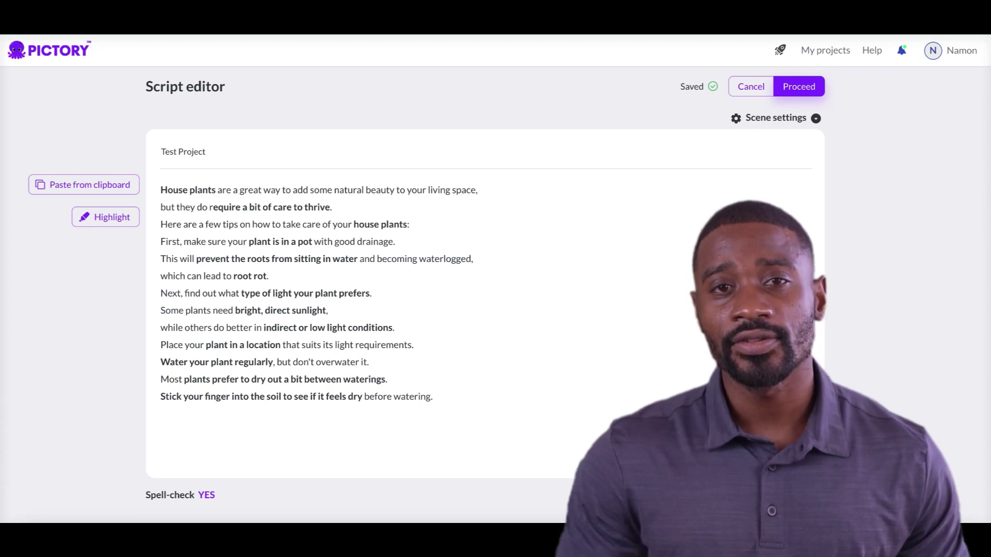
pyautogui.click(808, 87)
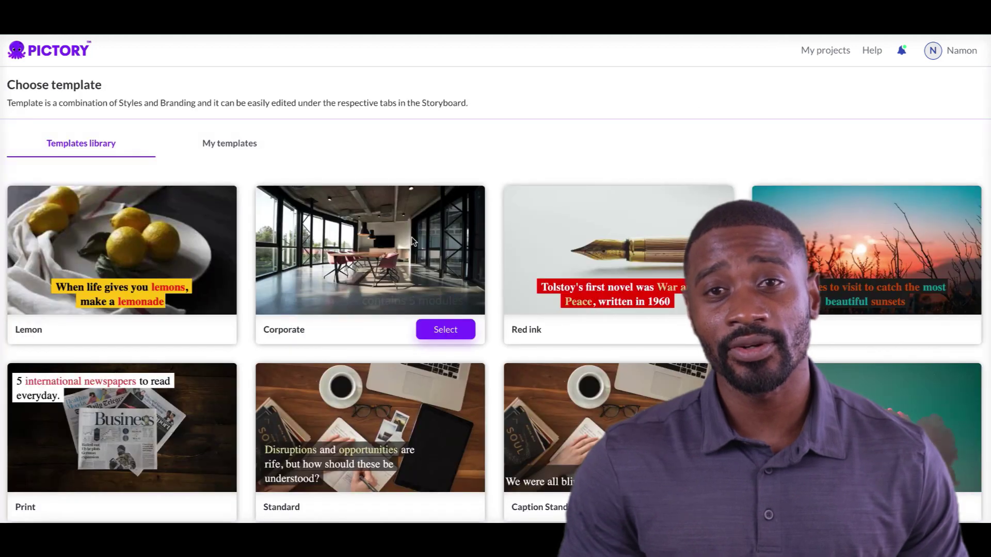
# - Choose the Lemon template at 16:9 to build the 13-scene, 1m 9s storyboard
pyautogui.click(197, 330)
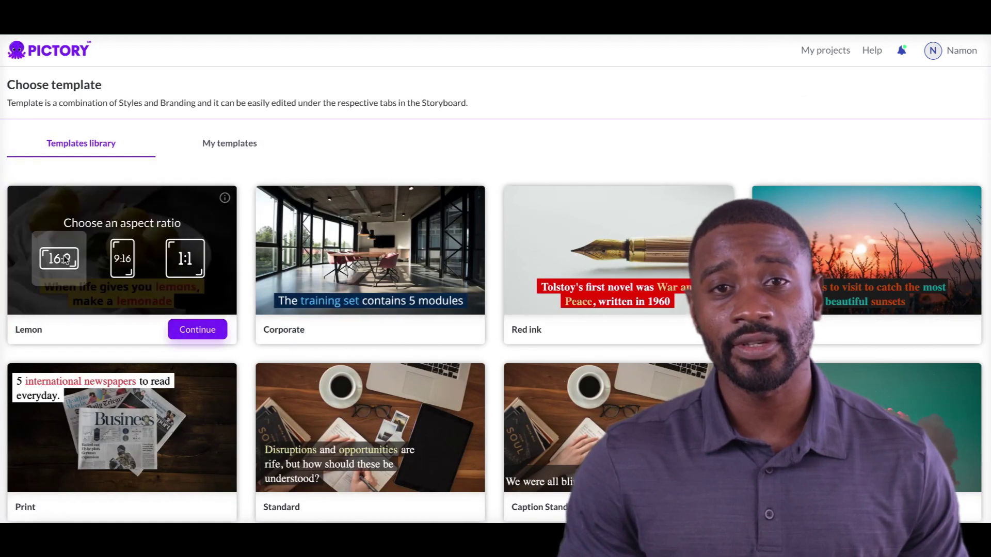
pyautogui.click(197, 330)
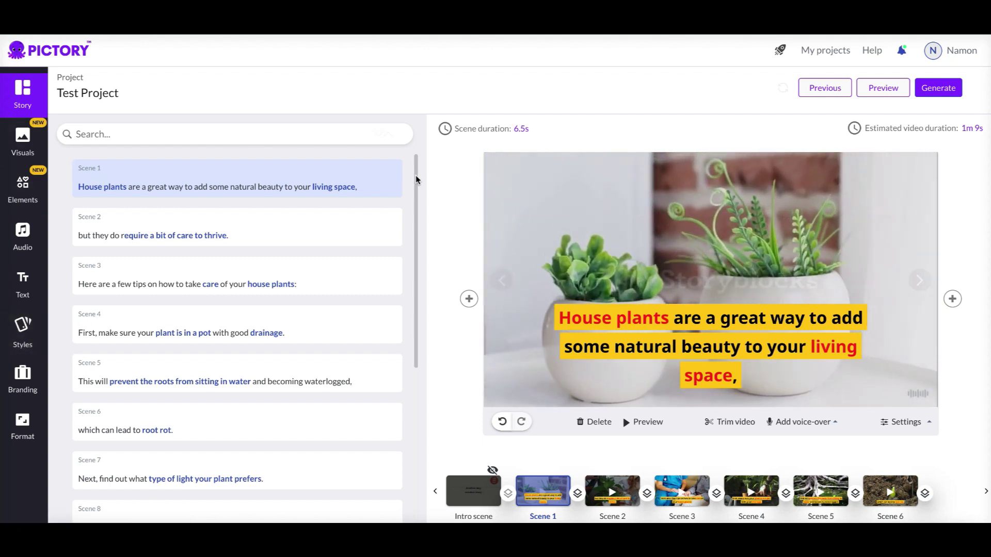
pyautogui.moveTo(417, 179); pyautogui.dragTo(434, 424)
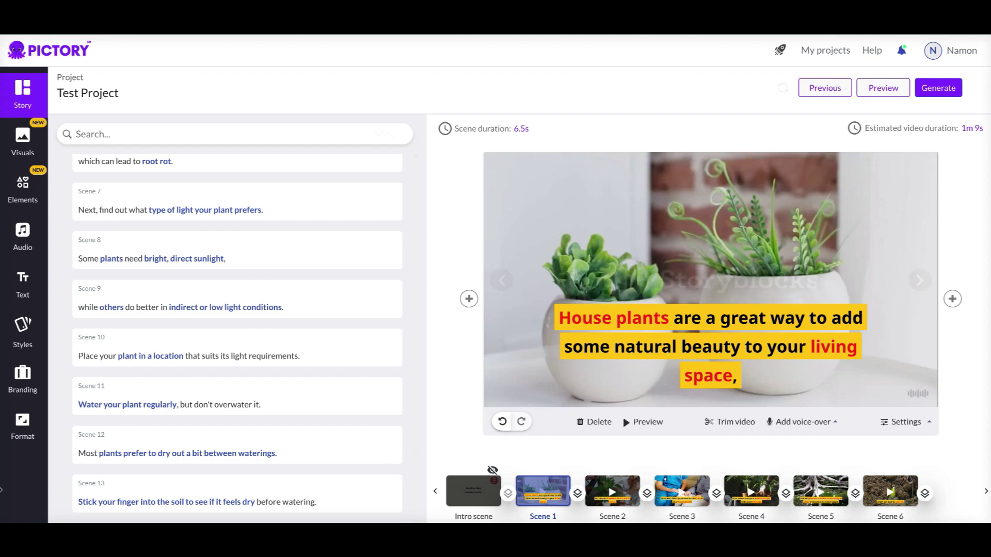
pyautogui.moveTo(417, 455); pyautogui.dragTo(376, 233)
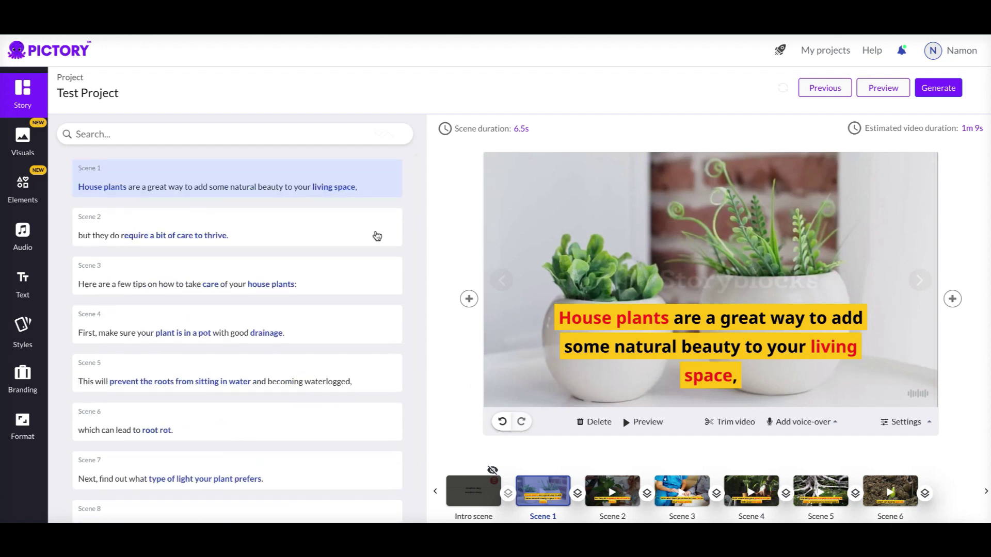
pyautogui.click(289, 226)
pyautogui.click(516, 133)
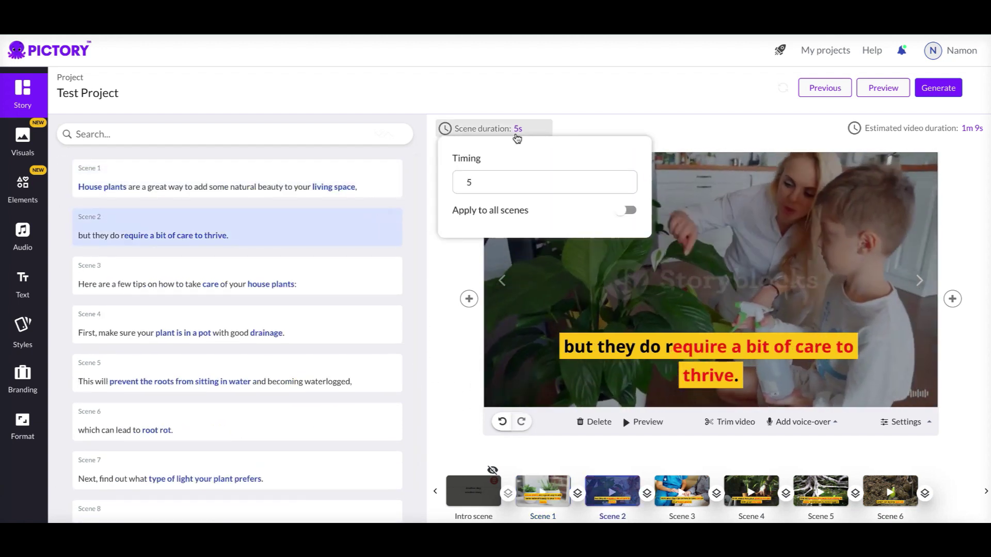
pyautogui.click(303, 277)
pyautogui.click(314, 341)
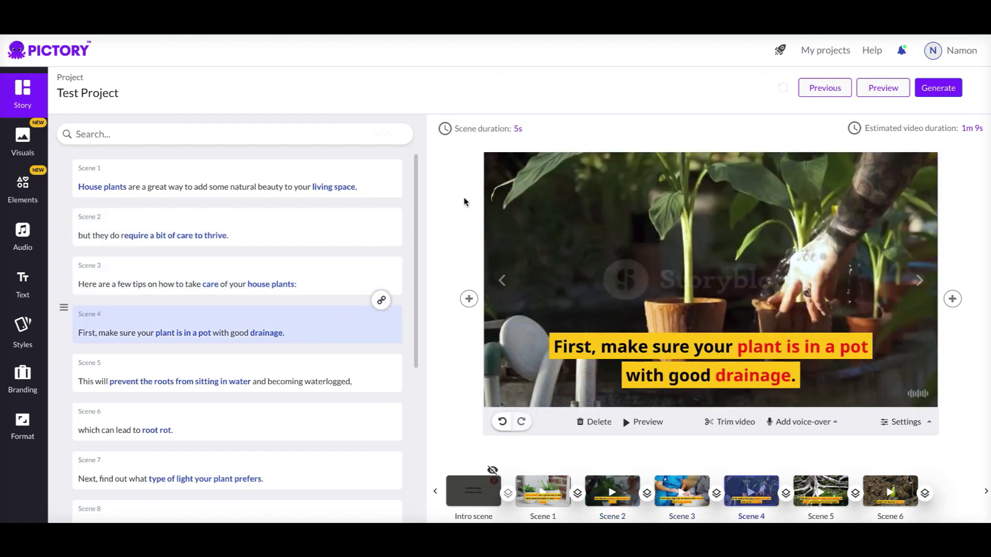
pyautogui.click(515, 128)
pyautogui.click(308, 373)
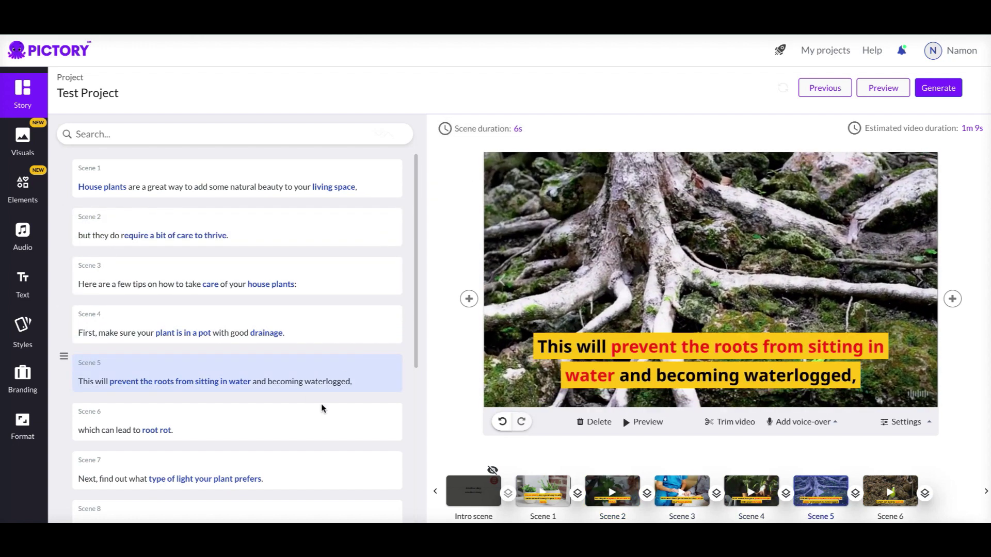
pyautogui.click(310, 422)
pyautogui.click(515, 130)
pyautogui.click(364, 433)
pyautogui.scroll(-2, 361, 423)
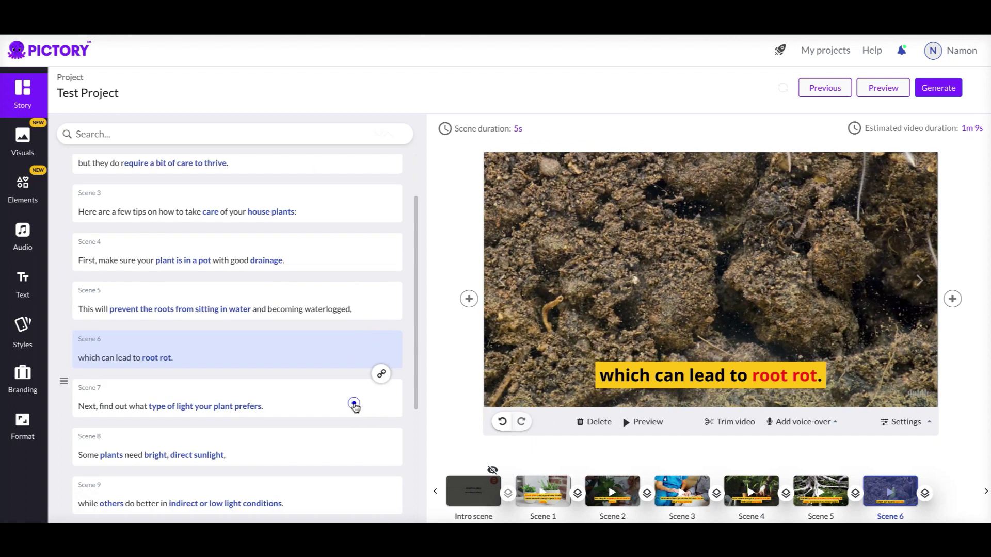
pyautogui.click(354, 405)
pyautogui.click(350, 442)
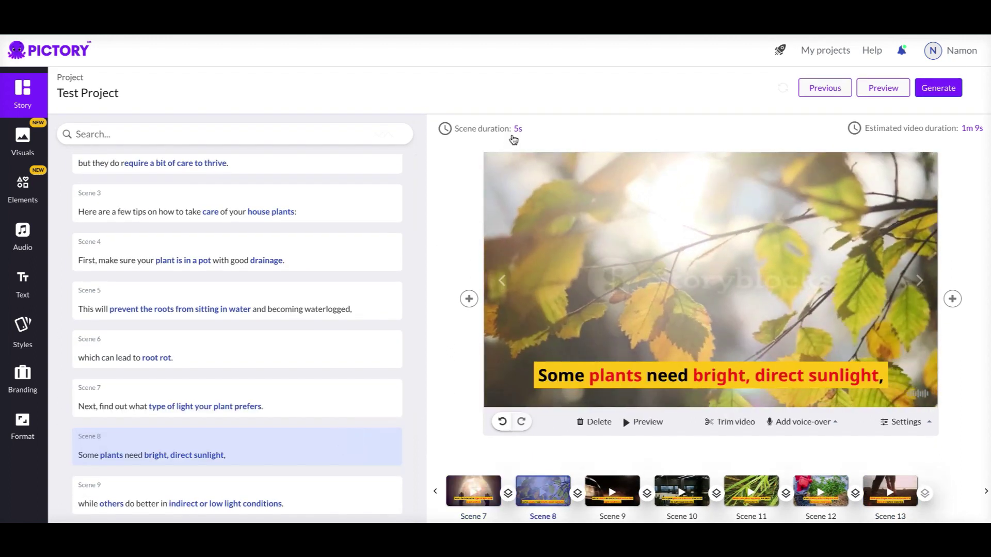
pyautogui.scroll(-2, 288, 464)
pyautogui.click(289, 409)
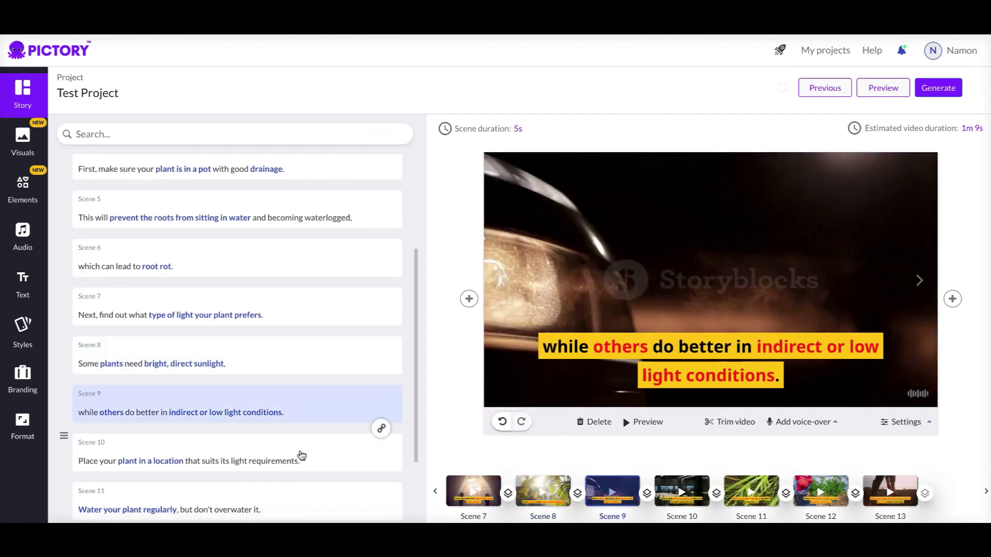
pyautogui.scroll(-2, 299, 454)
pyautogui.click(328, 351)
pyautogui.click(520, 129)
pyautogui.click(270, 459)
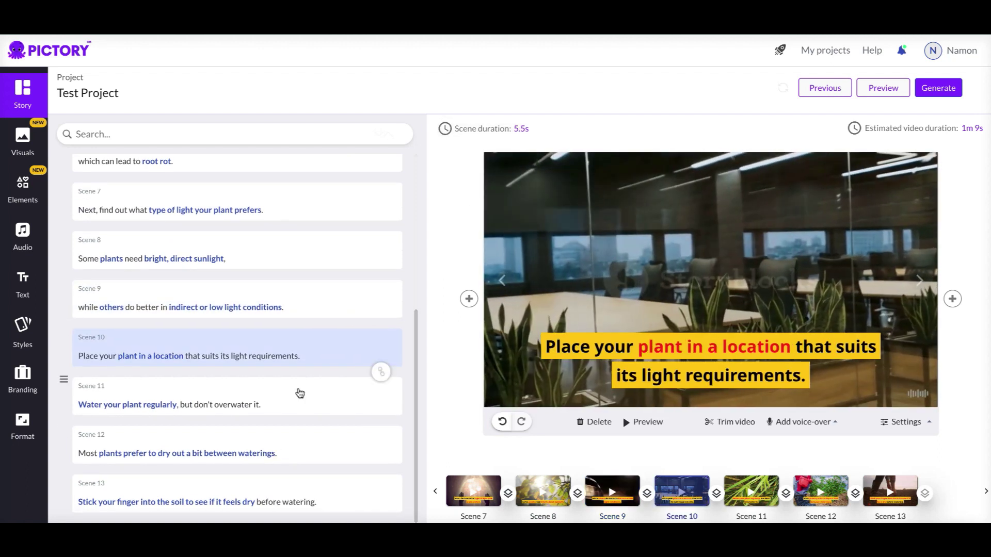
pyautogui.click(299, 392)
# - Apply the 'Matthew, male' voice-over and return to the Story script panel
pyautogui.click(248, 498)
pyautogui.click(34, 257)
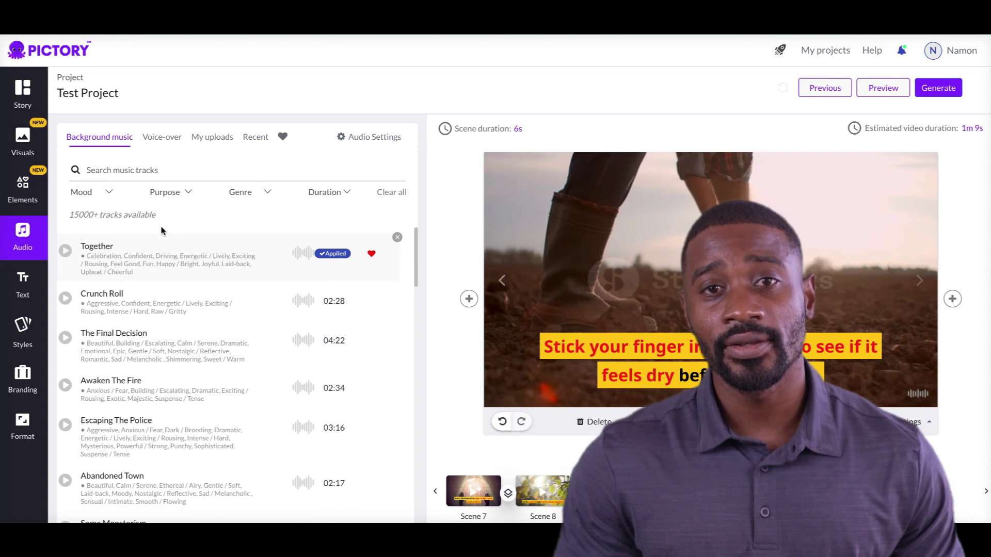
pyautogui.click(160, 136)
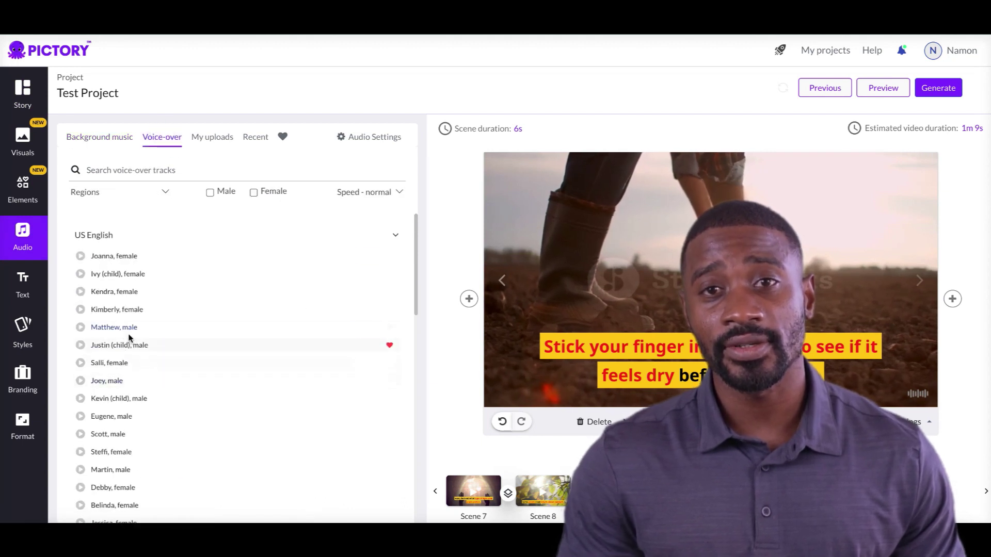
pyautogui.click(369, 329)
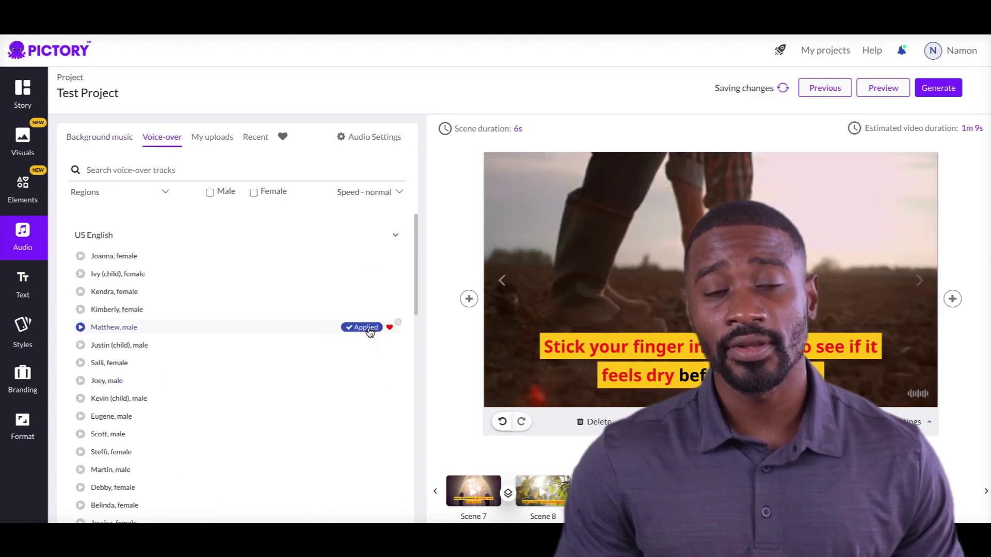
pyautogui.click(26, 93)
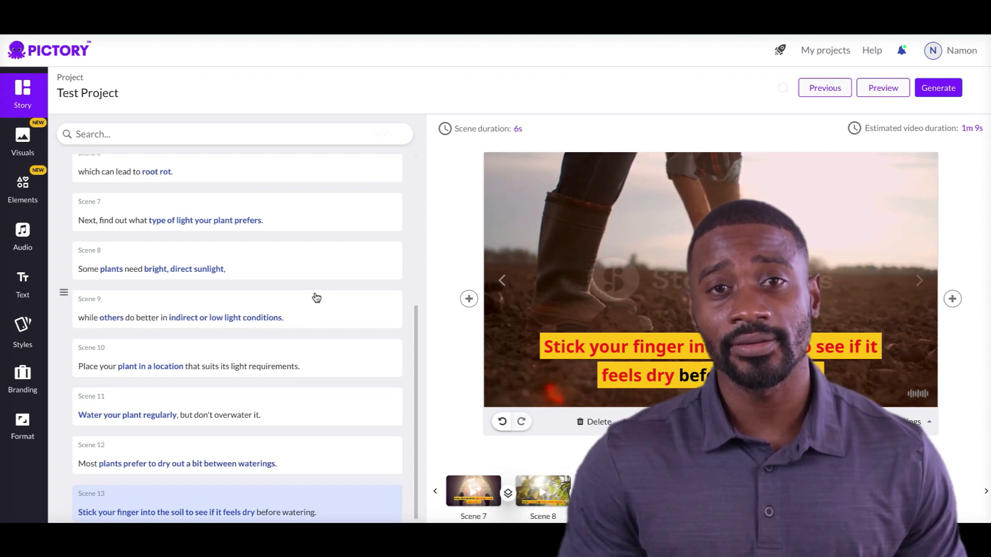
# - Set Scene 1's duration to 4 seconds and shorten Scene 6 to 3 seconds
pyautogui.scroll(5, 316, 296)
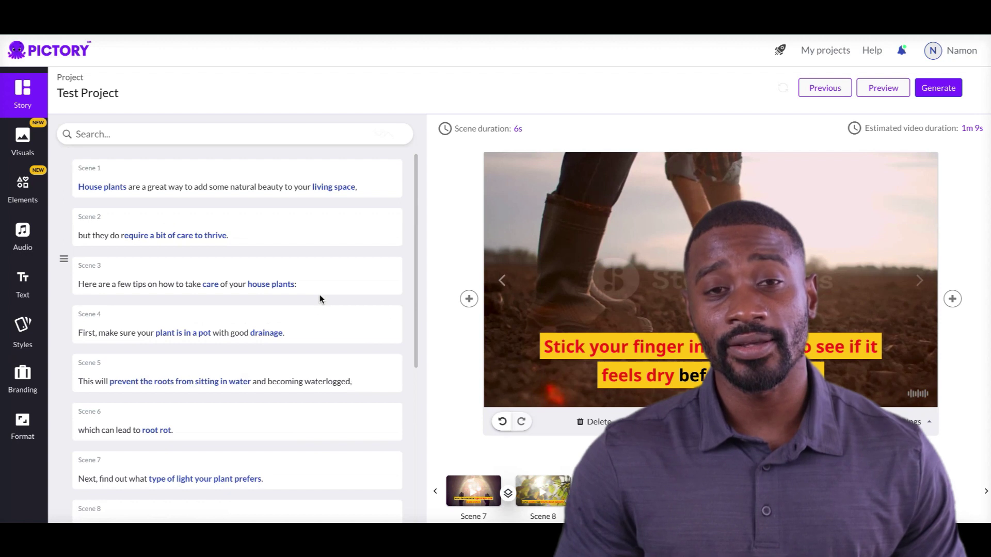
pyautogui.click(367, 173)
pyautogui.click(521, 129)
pyautogui.click(471, 182)
pyautogui.press('BackSpace')
pyautogui.write('4')
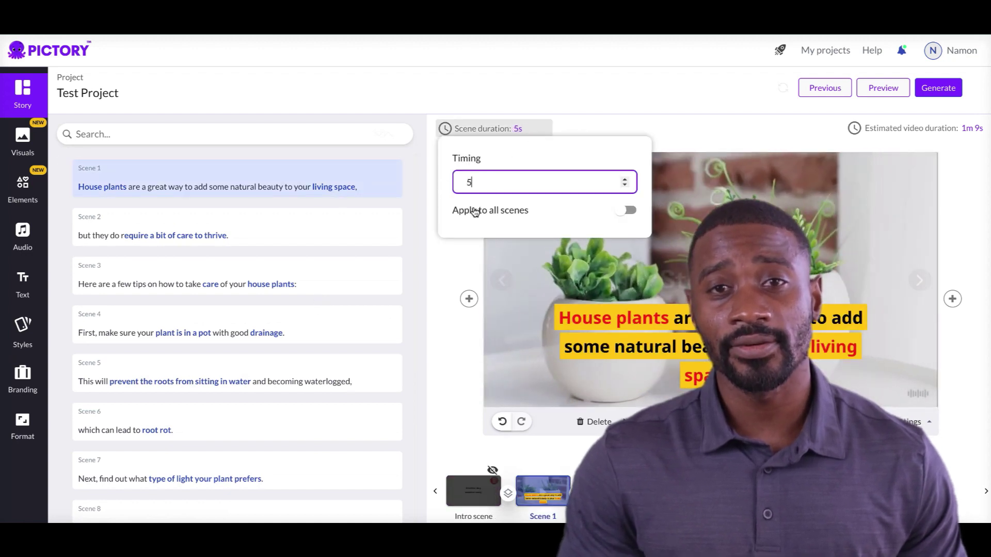
pyautogui.click(471, 211)
pyautogui.click(295, 422)
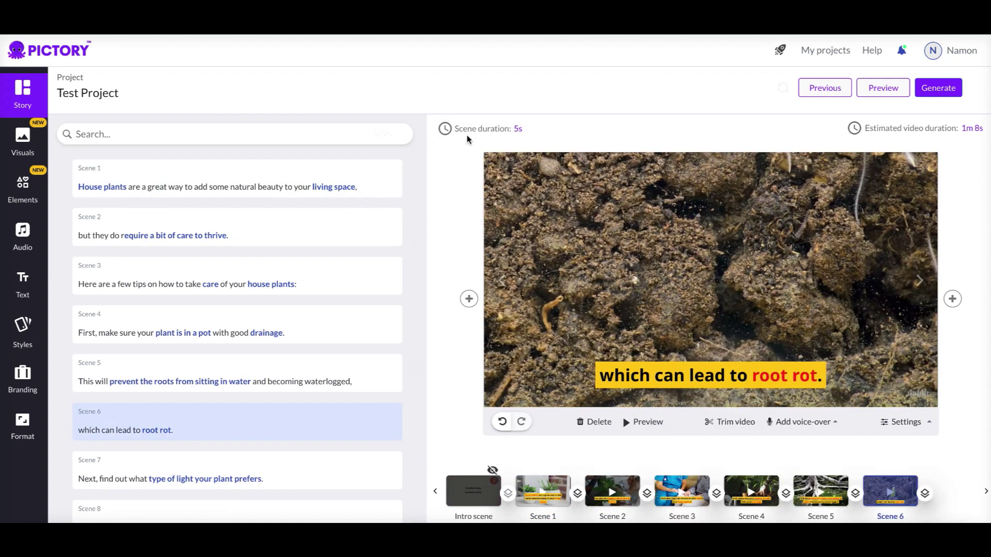
pyautogui.click(522, 129)
pyautogui.click(431, 254)
# - Set Scenes 8 and 11 to 3 seconds each
pyautogui.scroll(-2, 368, 389)
pyautogui.scroll(-2, 368, 388)
pyautogui.click(311, 376)
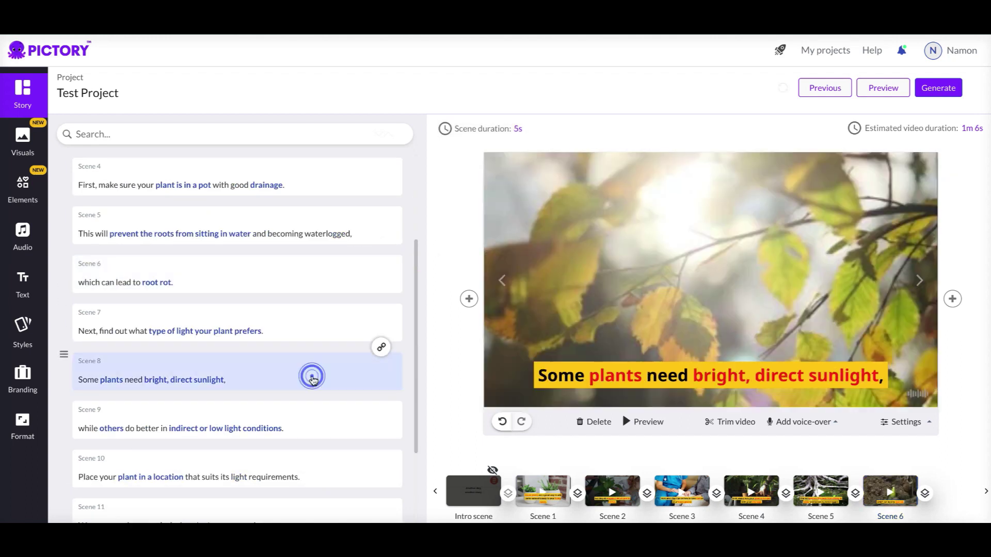
pyautogui.click(518, 128)
pyautogui.press('BackSpace')
pyautogui.write('3')
pyautogui.click(382, 382)
pyautogui.scroll(-2, 335, 403)
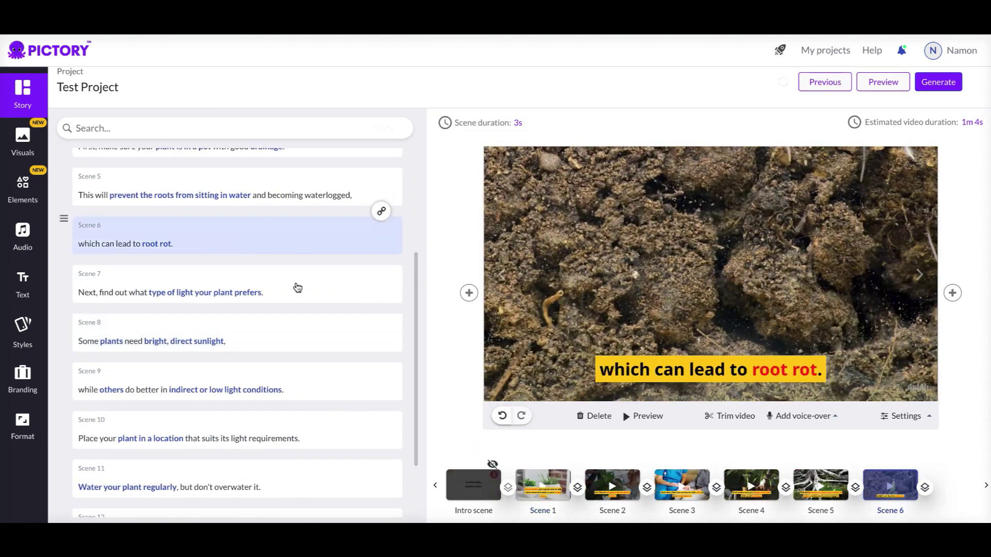
pyautogui.click(288, 478)
pyautogui.click(518, 123)
pyautogui.press('BackSpace')
pyautogui.write('3')
pyautogui.click(432, 328)
# - Set Scenes 12 and 2 to 3 seconds each, bringing the estimate to 58s
pyautogui.scroll(-2, 325, 464)
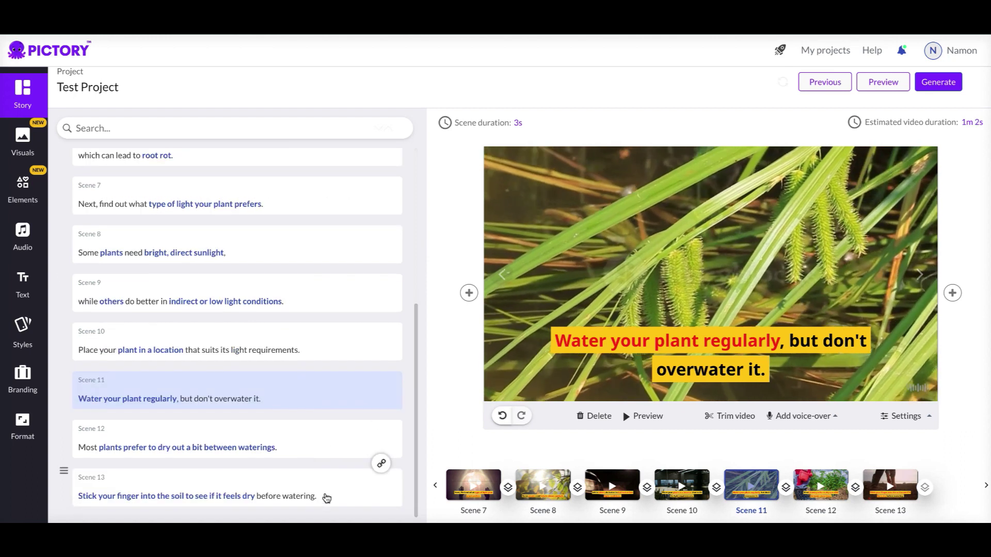
pyautogui.click(289, 453)
pyautogui.click(518, 129)
pyautogui.press('BackSpace')
pyautogui.write('3')
pyautogui.click(413, 273)
pyautogui.scroll(5, 380, 286)
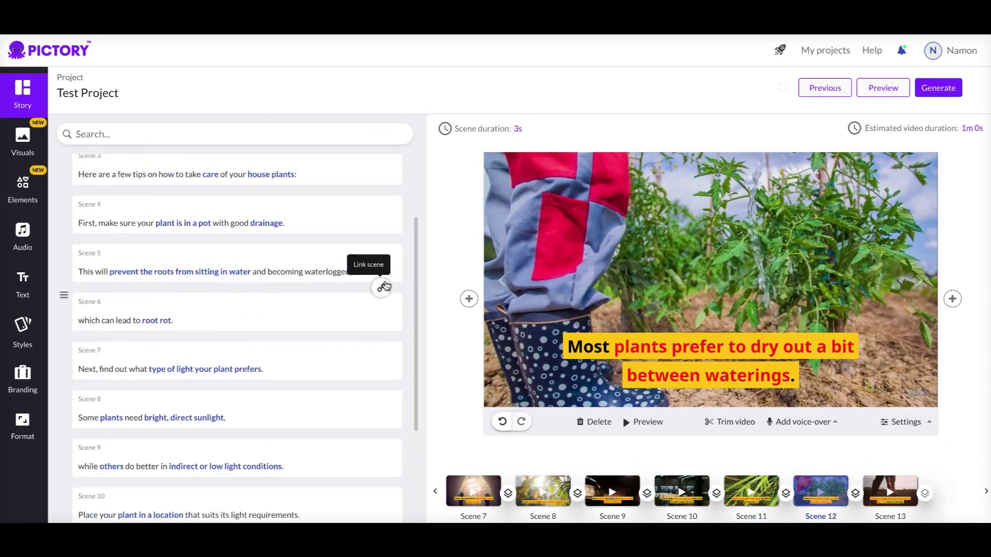
pyautogui.click(272, 236)
pyautogui.click(518, 128)
pyautogui.press('BackSpace')
pyautogui.write('3')
pyautogui.click(418, 256)
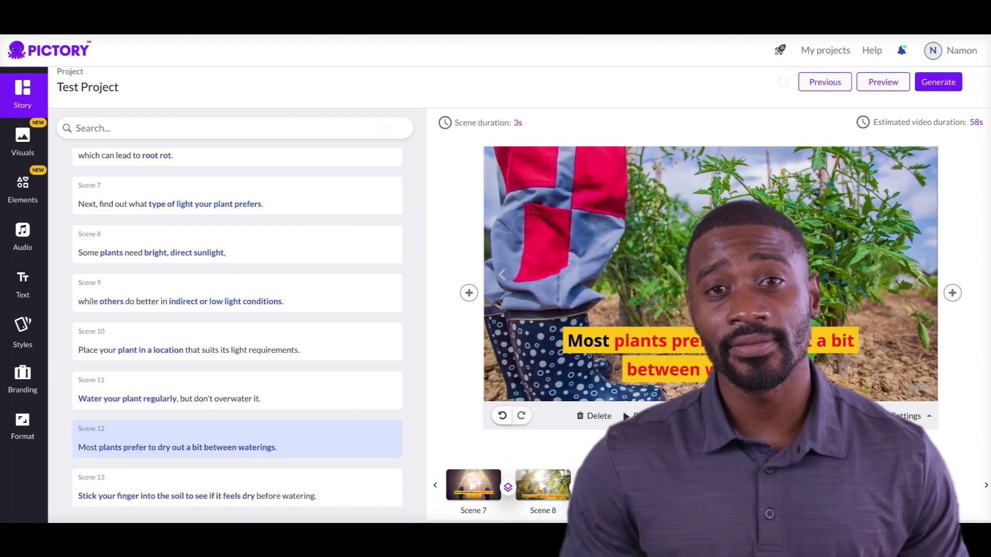
# - Generate the 58-second storyboard as a video using Generate > Video
pyautogui.click(933, 87)
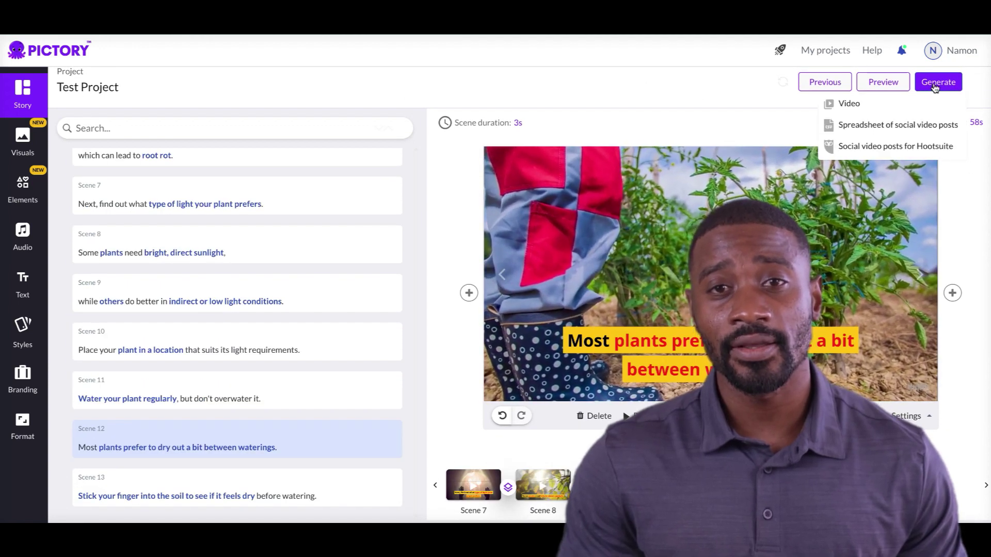
pyautogui.click(935, 87)
pyautogui.click(935, 86)
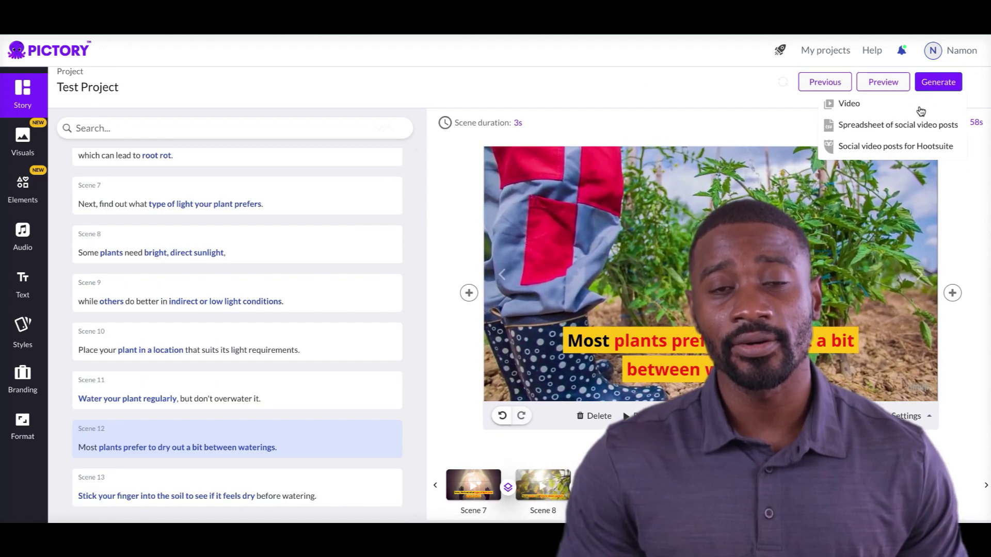
pyautogui.click(847, 105)
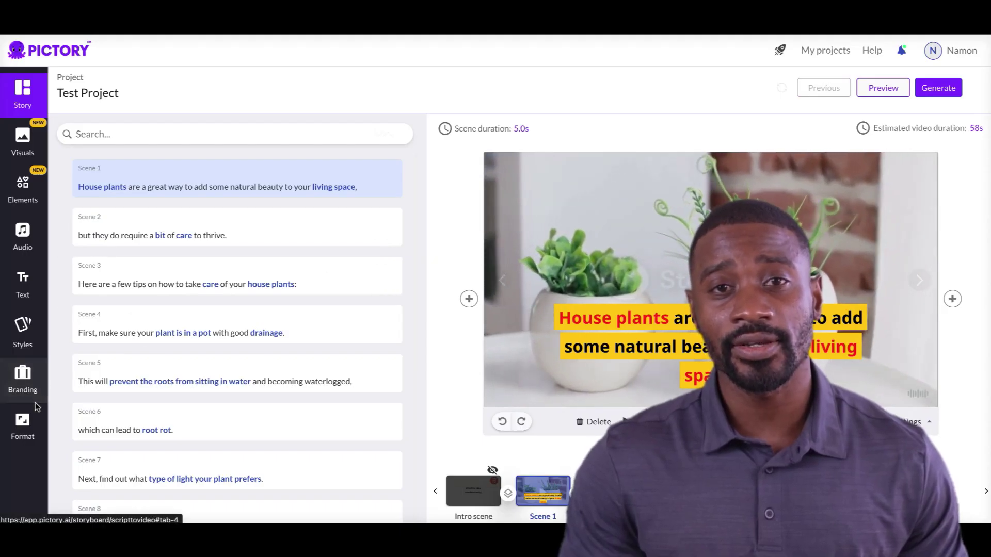
# - Switch Test Project to the 9:16 Portrait format and bring up the Visuals library
pyautogui.click(31, 419)
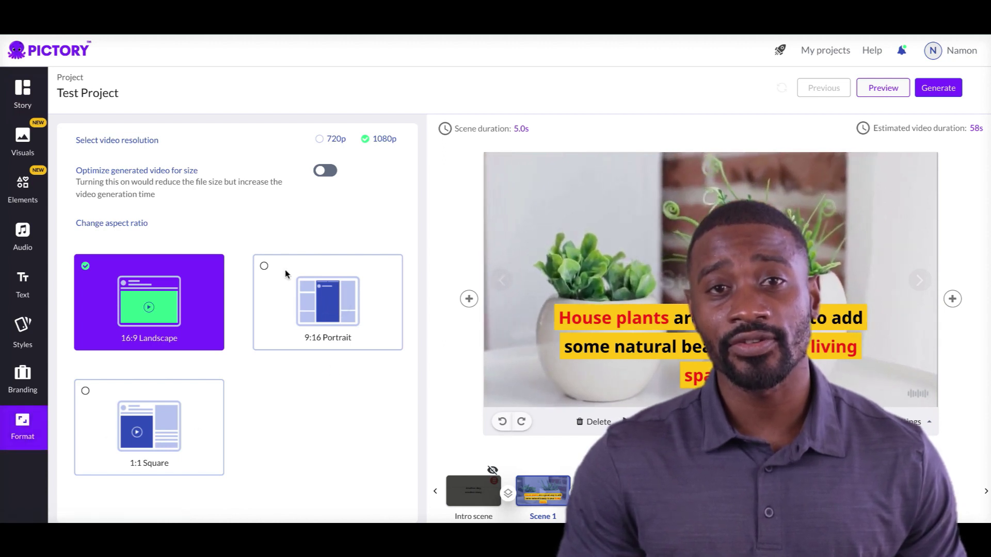
pyautogui.click(287, 311)
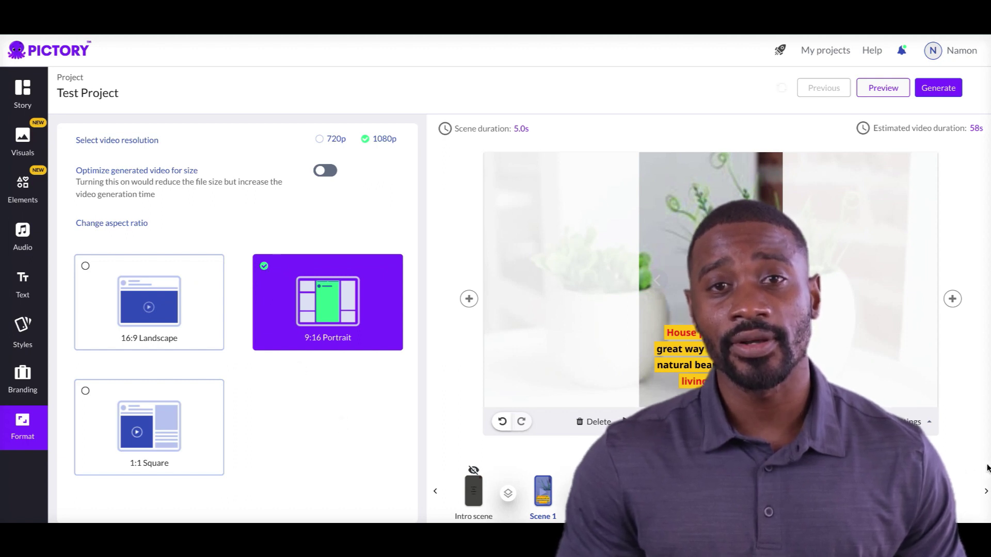
pyautogui.click(23, 139)
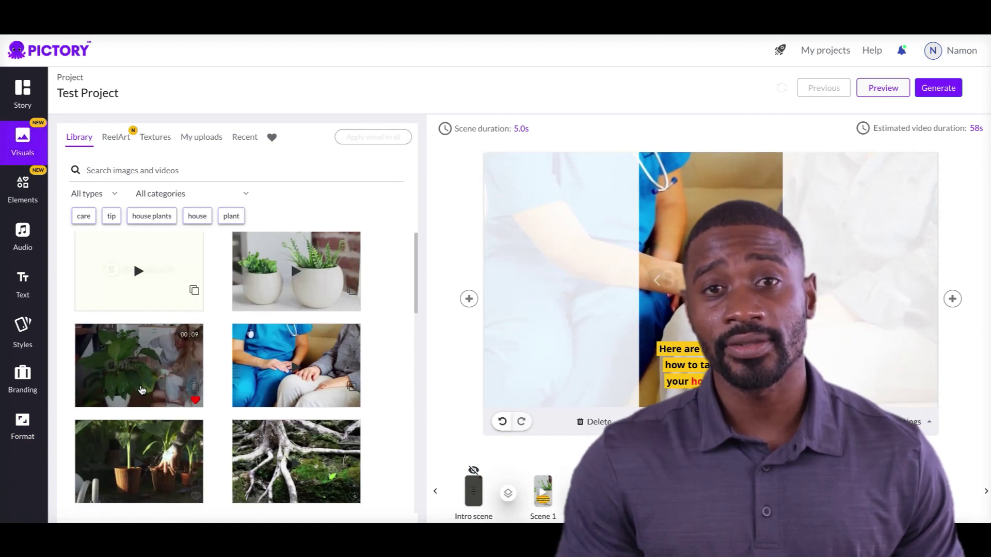
# - Replace Scene 1's nurse clip with a potted-plant clip and generate the portrait video
pyautogui.scroll(-3, 126, 331)
pyautogui.click(130, 330)
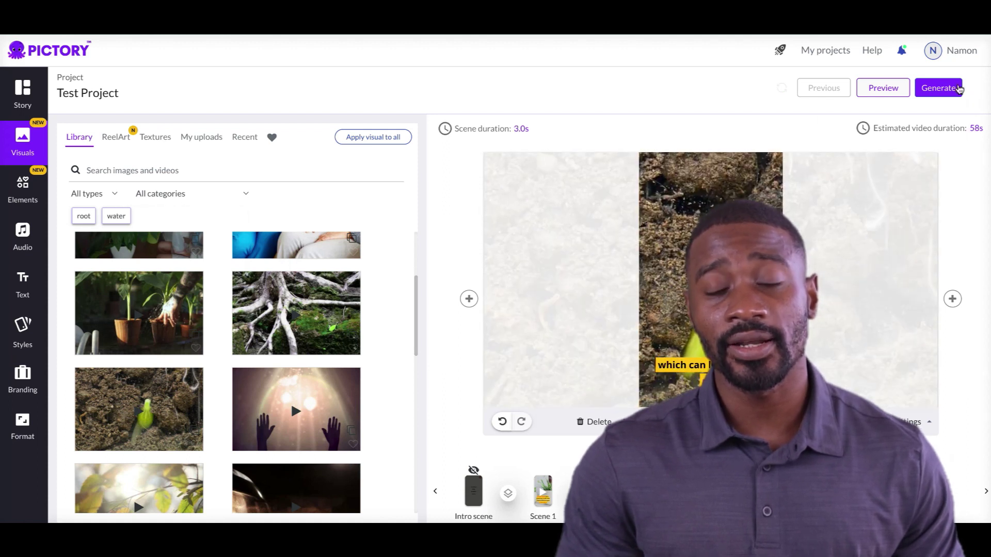
pyautogui.click(958, 89)
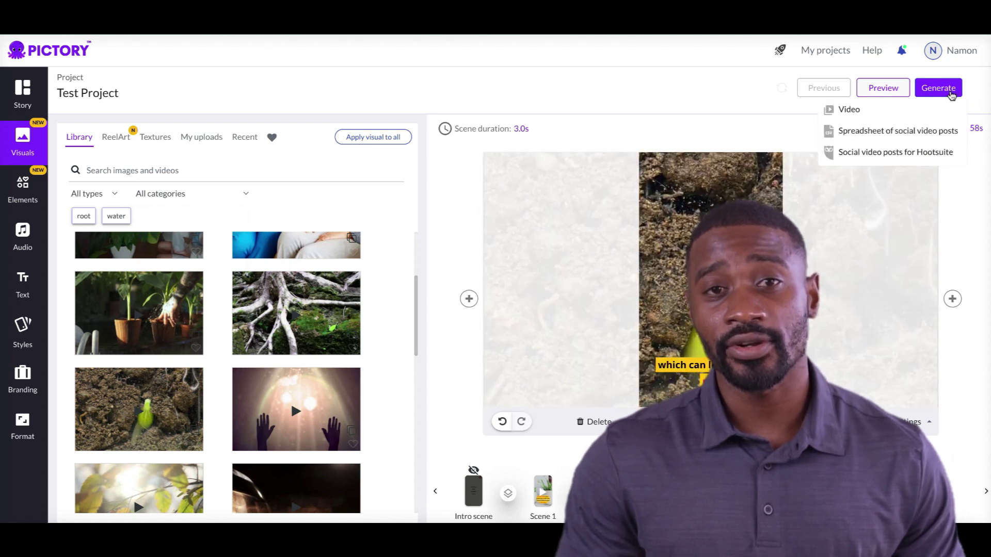
pyautogui.click(849, 110)
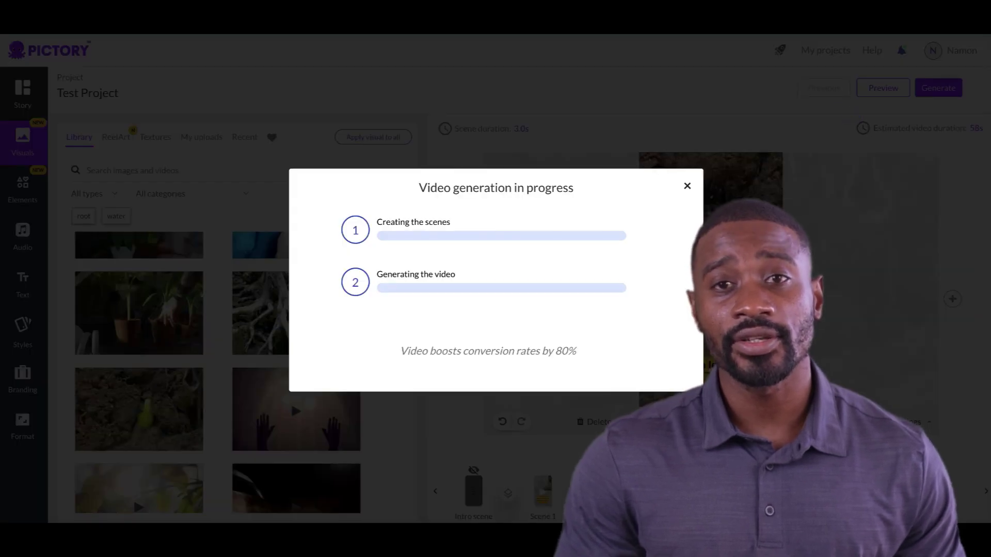